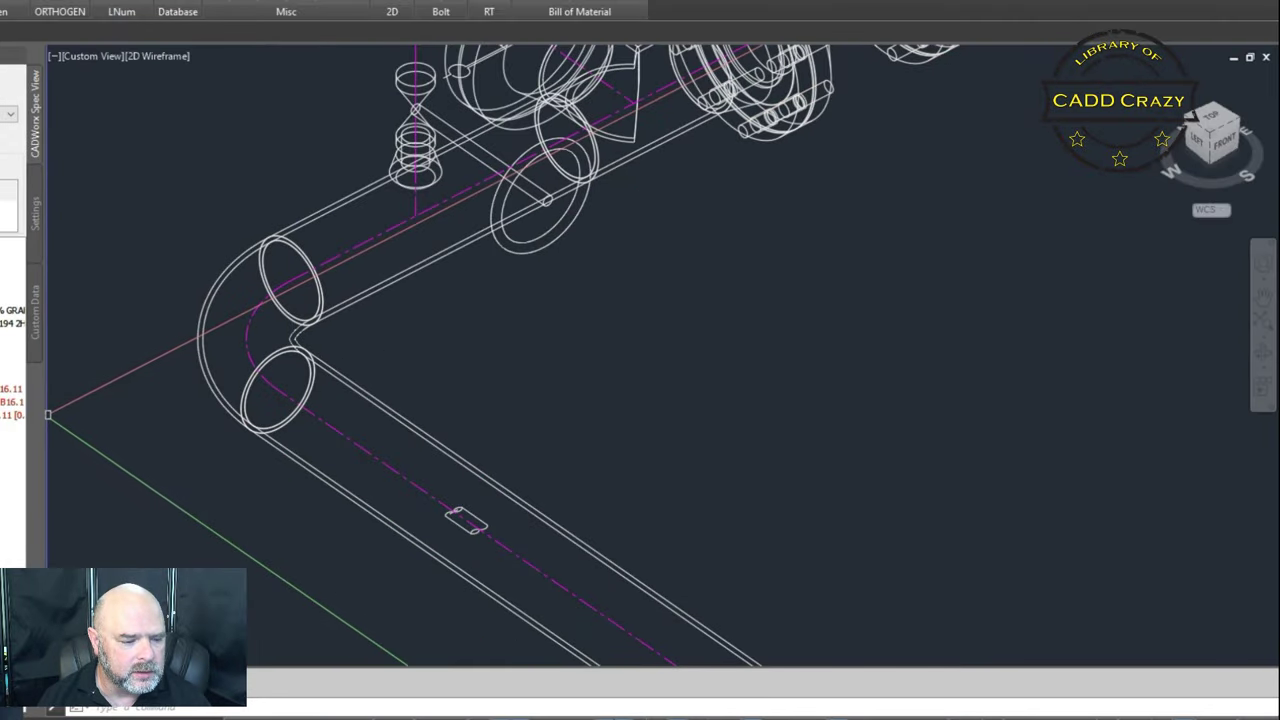
- Place a weld at the lower end of the elbow, with the cut-back direction along the adjoining straight pipe
click(12, 400)
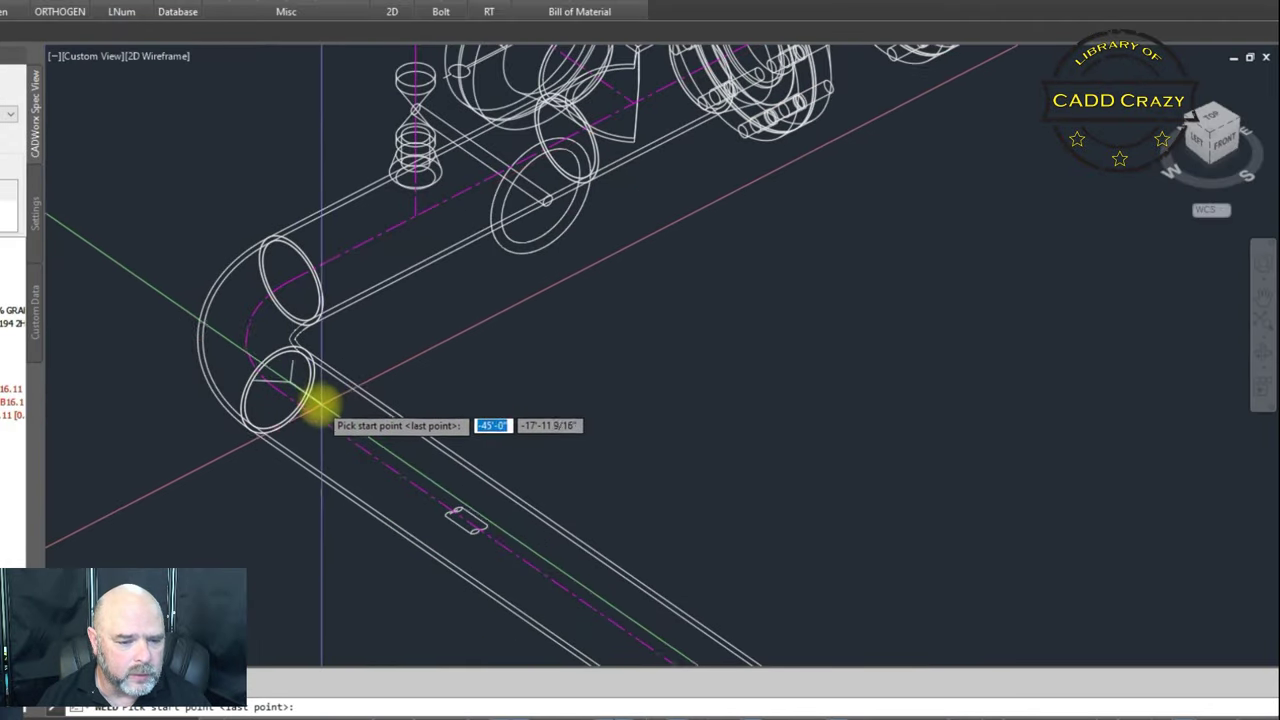
click(278, 388)
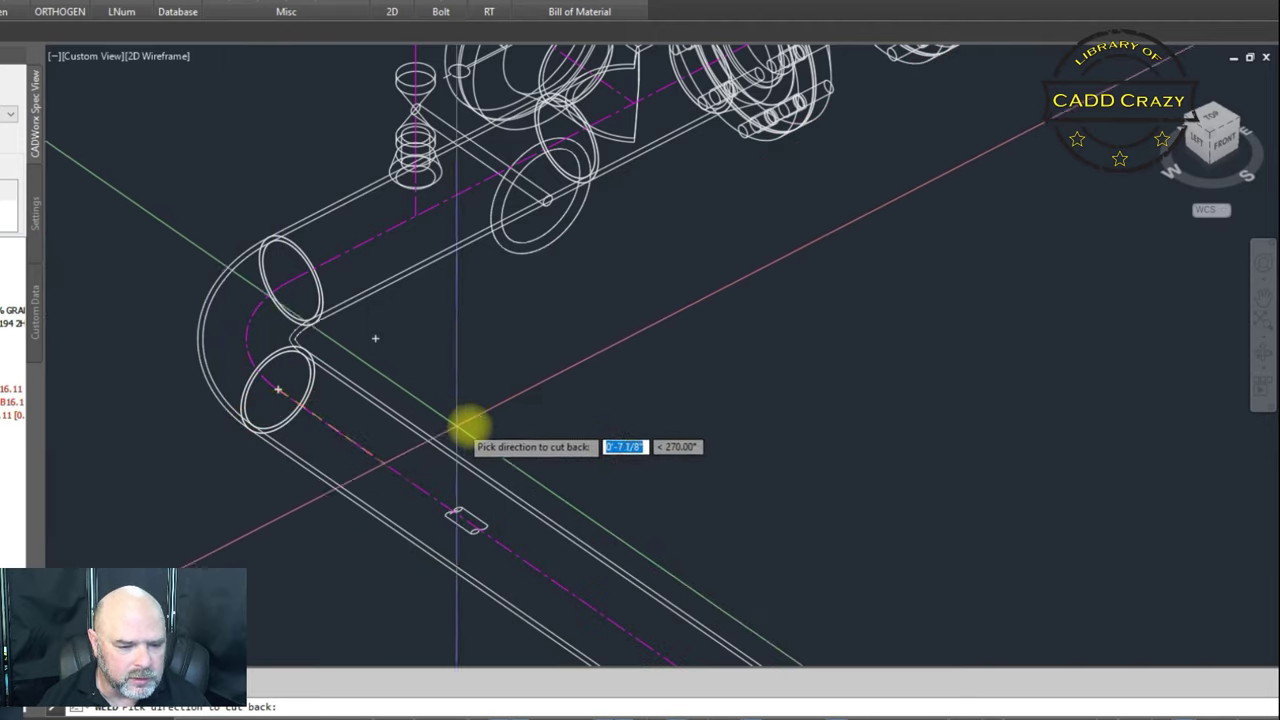
click(540, 428)
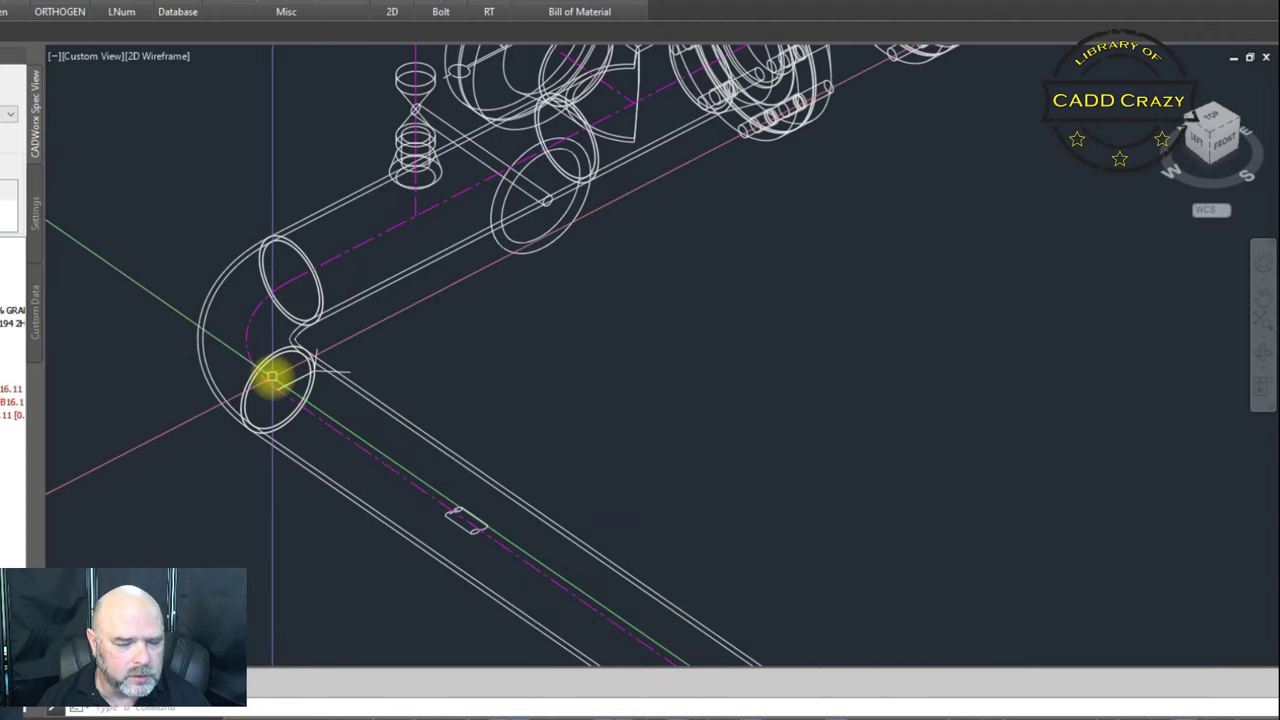
scroll(286, 374, up, 6)
scroll(290, 385, up, 2)
scroll(294, 388, down, 2)
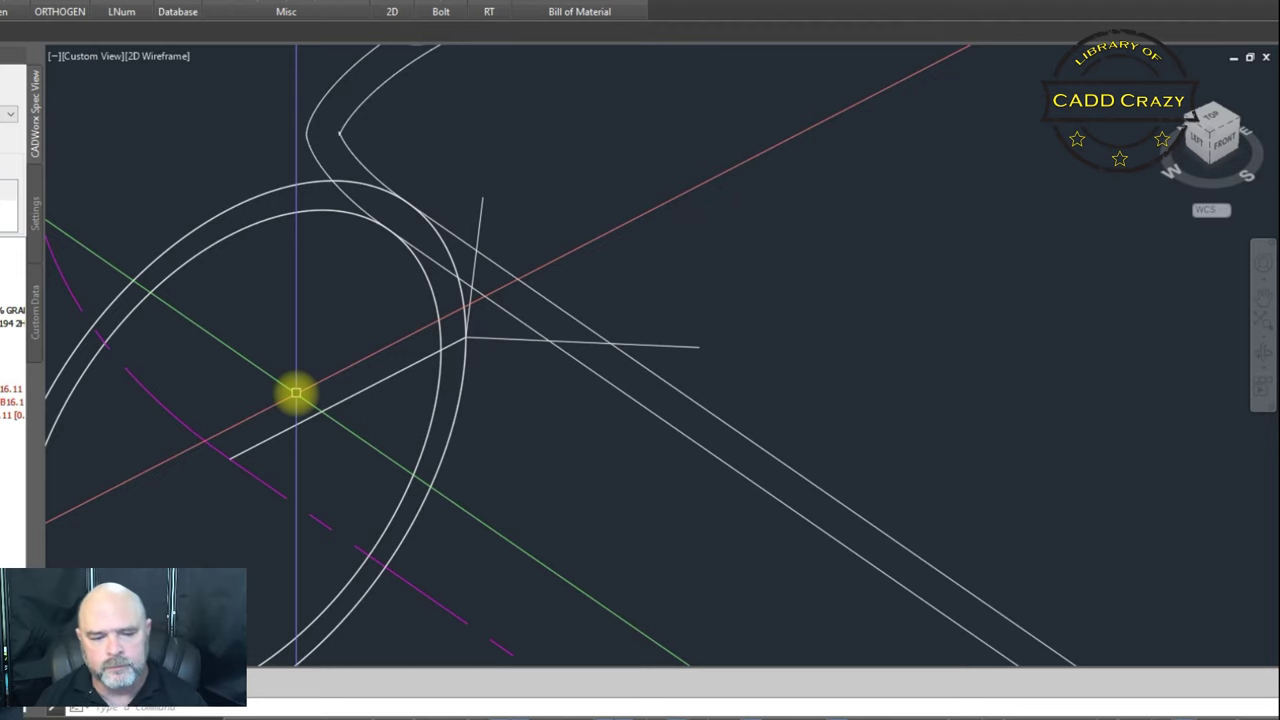
scroll(296, 393, down, 4)
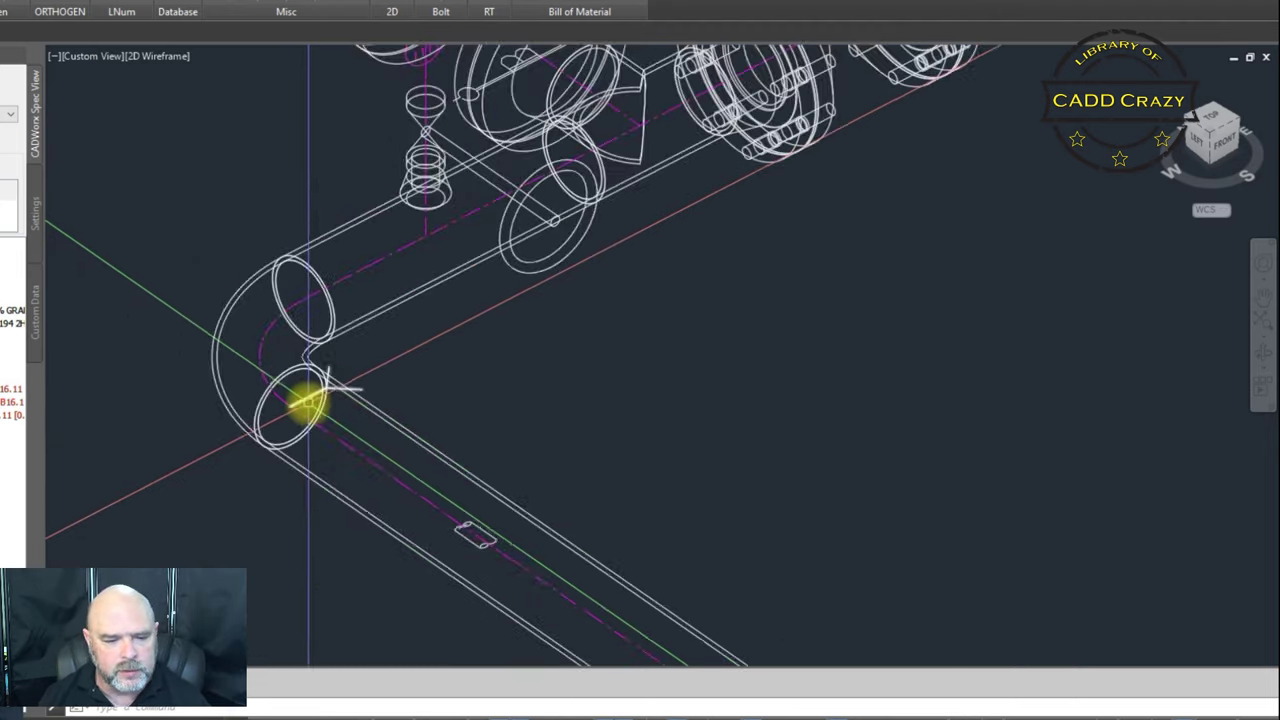
mouse_move(305, 400)
middle_down()
mouse_move(329, 380)
mouse_move(294, 406)
middle_up()
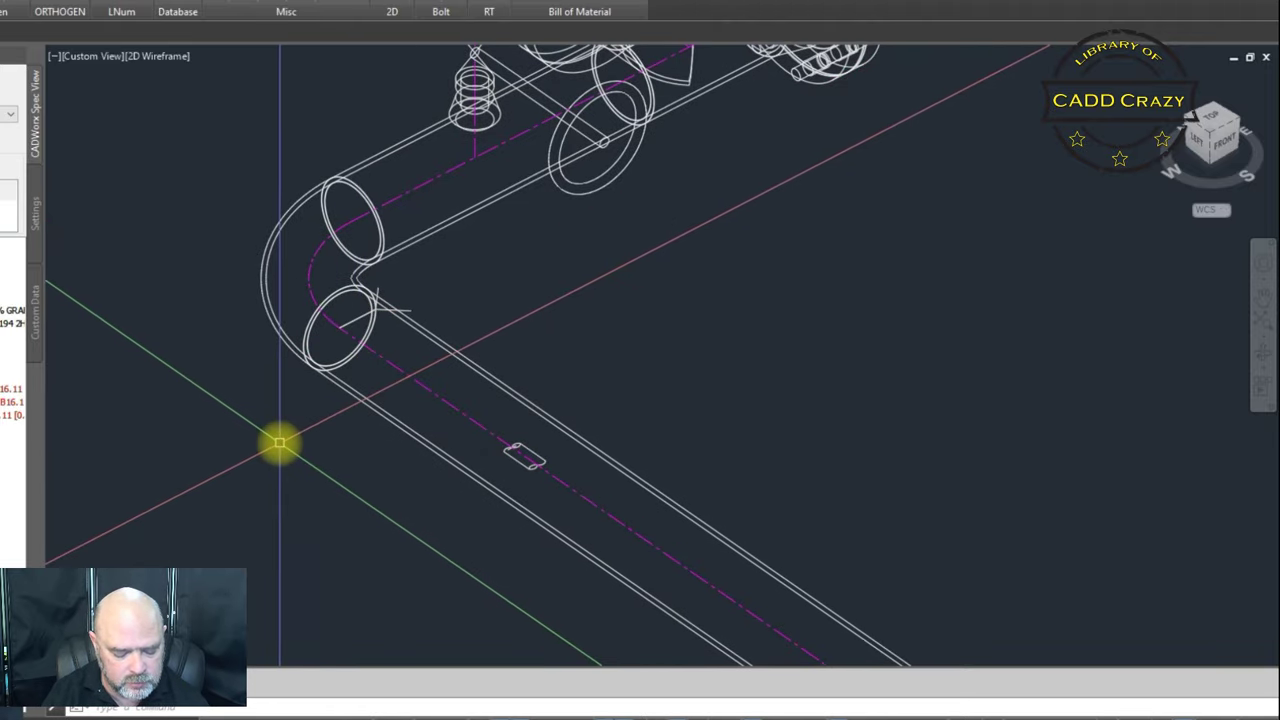
- Run ISOGEN by component selection on the elbow, its adjoining pipes and welds, and open the _IsoGenOut output folder
text(ISOGEN)
key(Return)
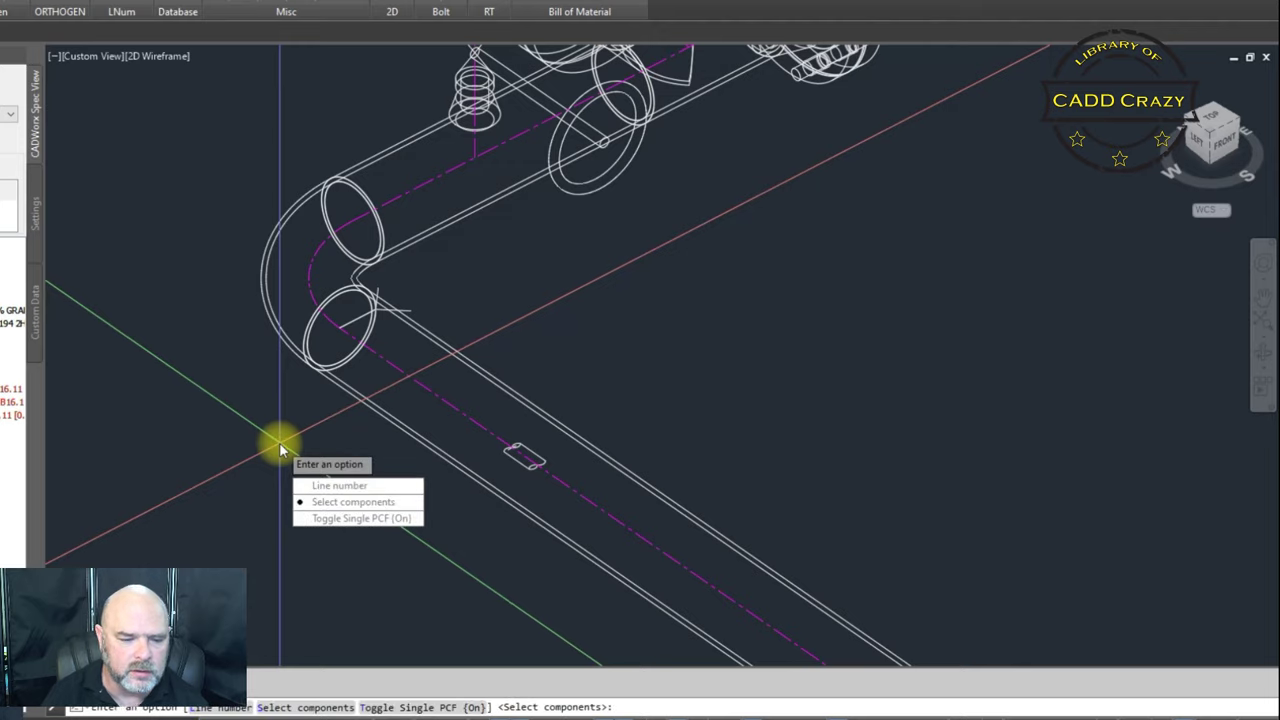
key(Return)
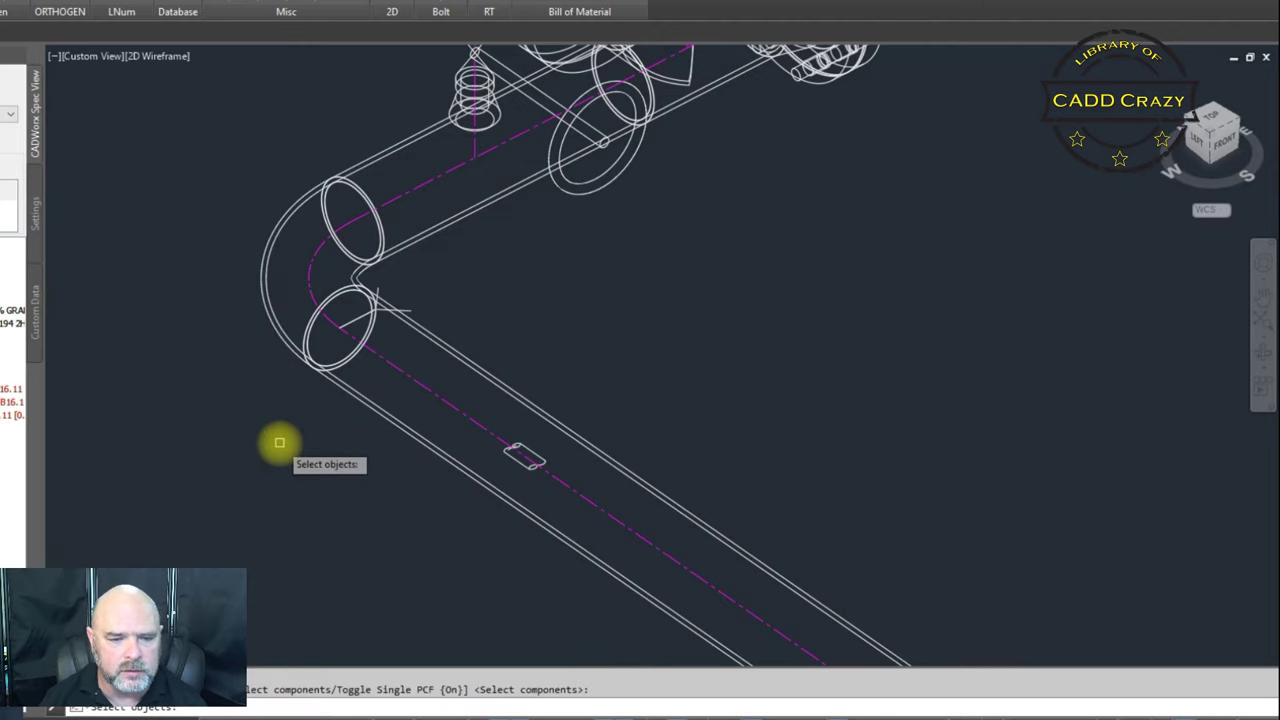
click(381, 127)
click(190, 502)
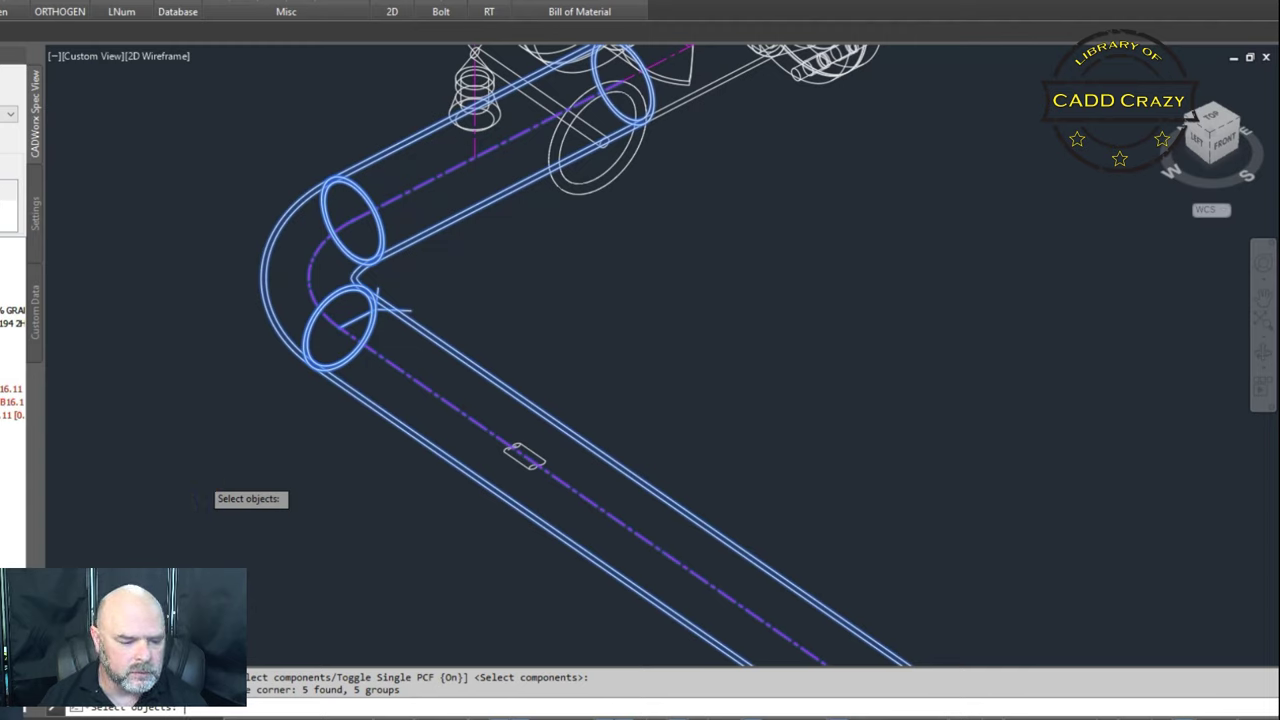
right_click(318, 508)
click(255, 429)
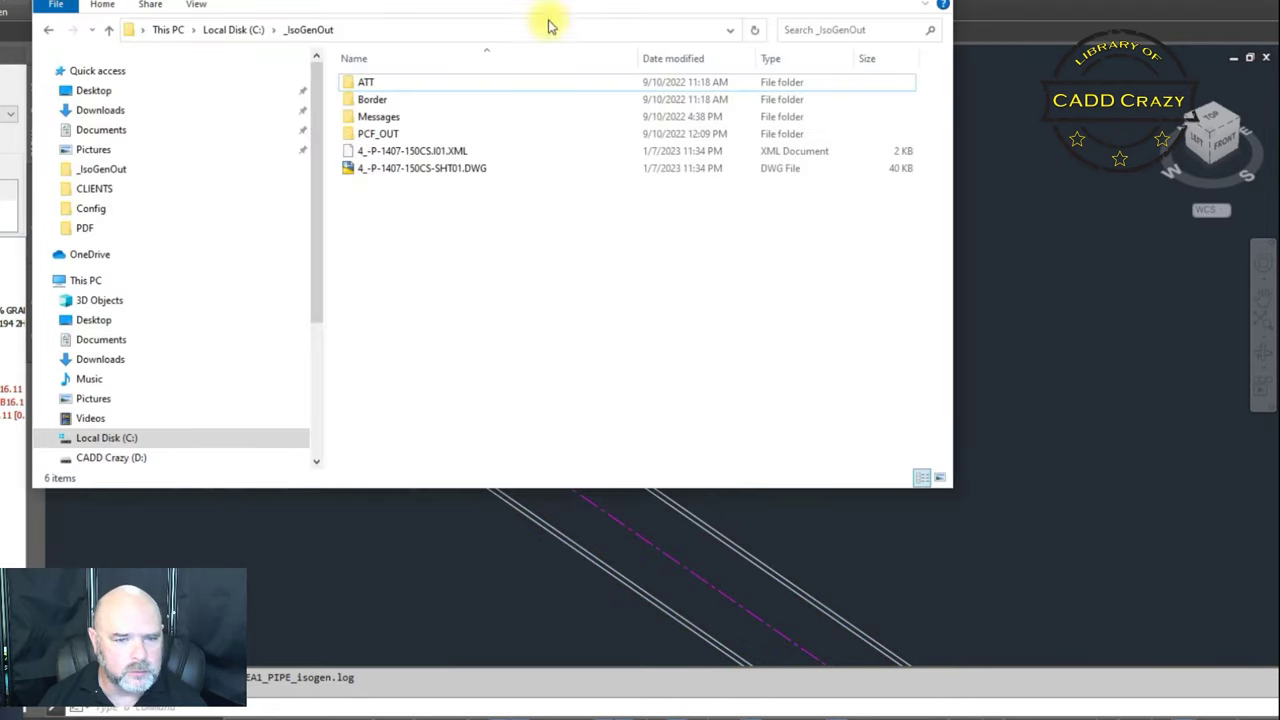
- Open 4_-P-1407-150CS-SHT01.DWG, examine how the welds at the elbow are drawn, and close it without saving
click(397, 172)
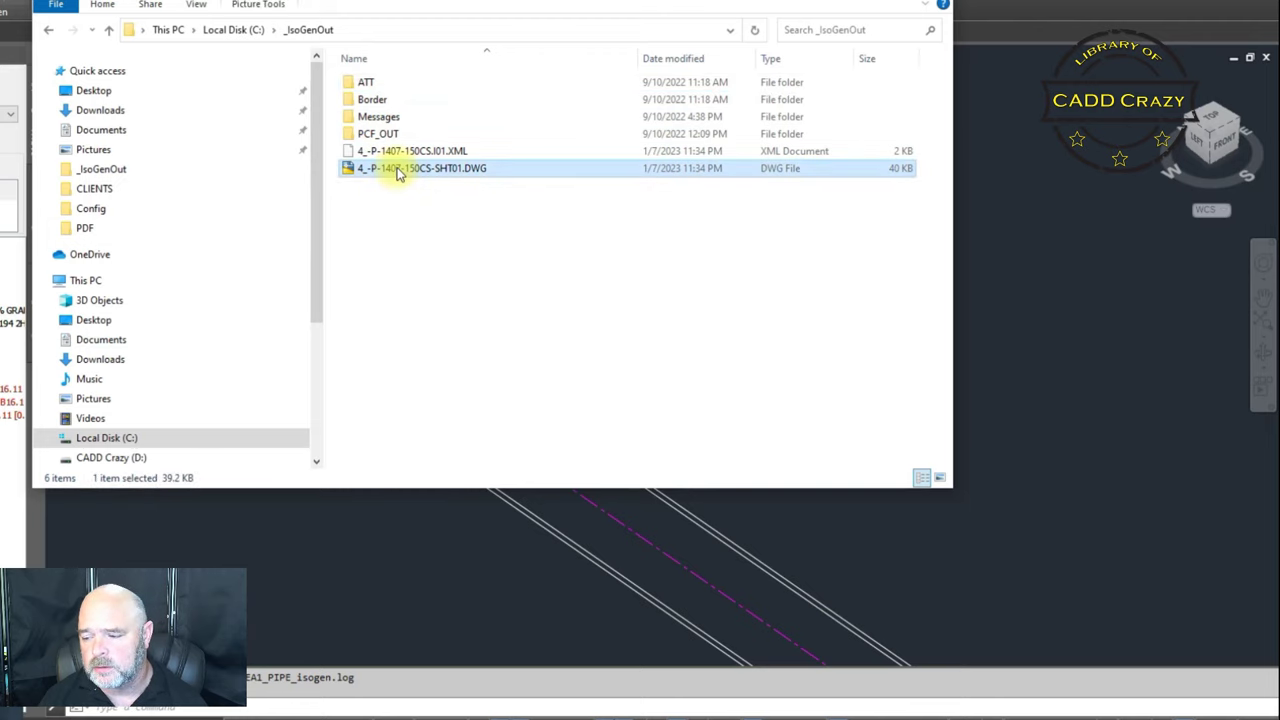
key(Return)
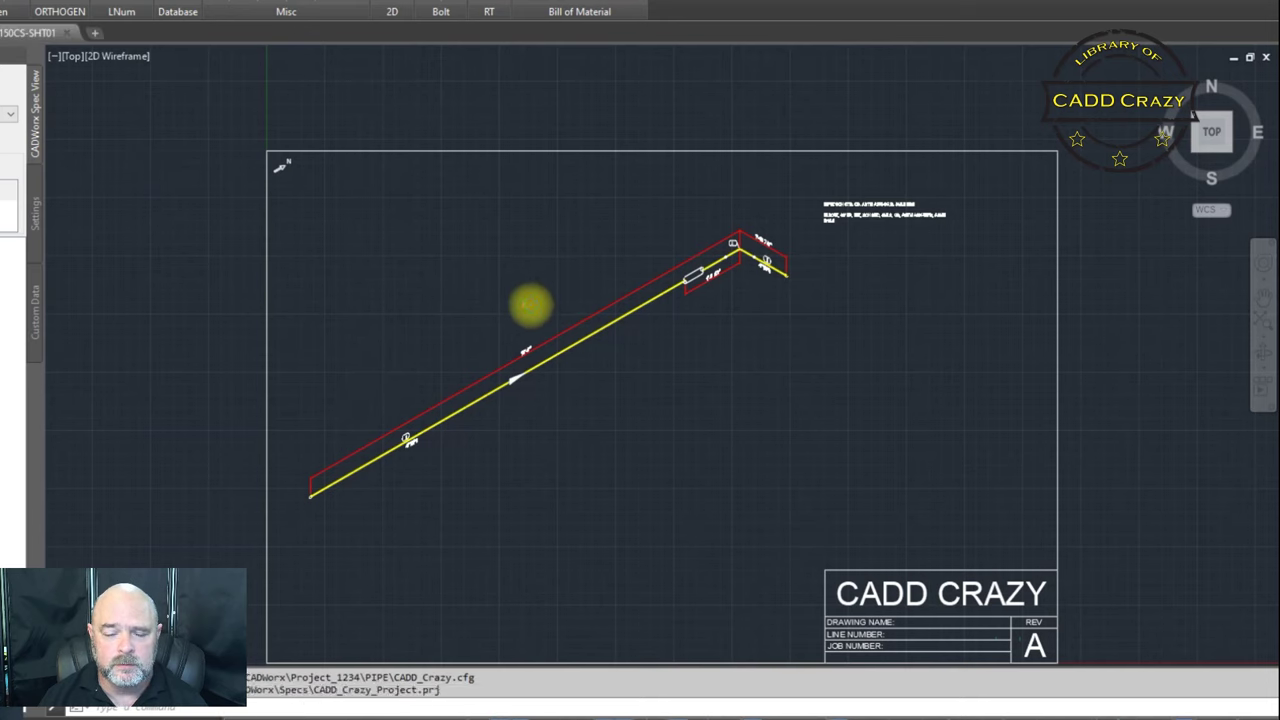
scroll(671, 266, up, 6)
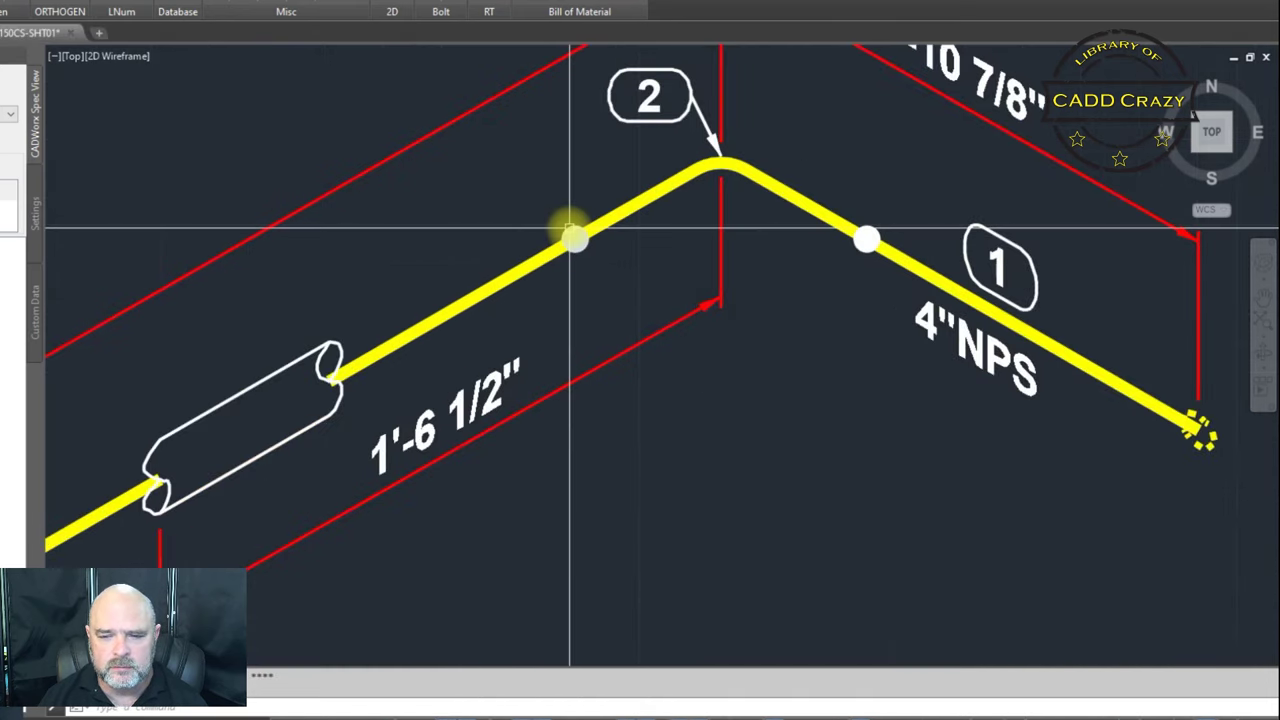
scroll(578, 232, down, 2)
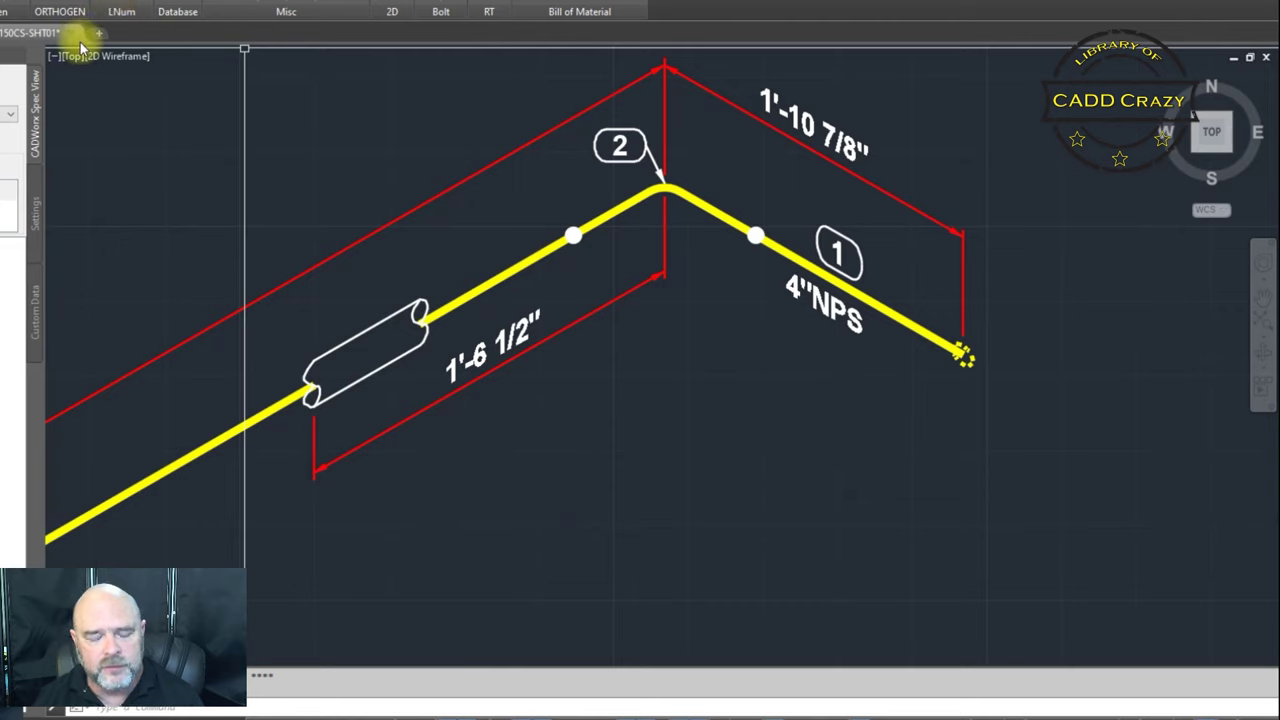
mouse_move(82, 46)
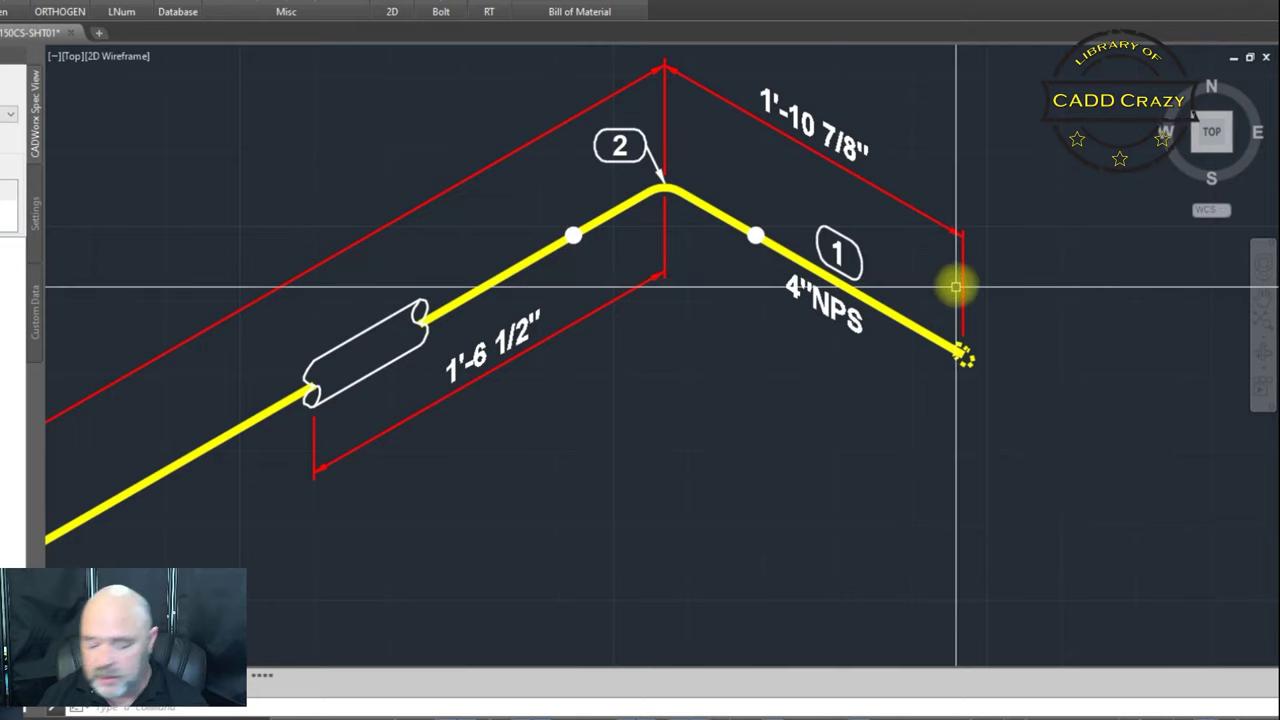
click(76, 32)
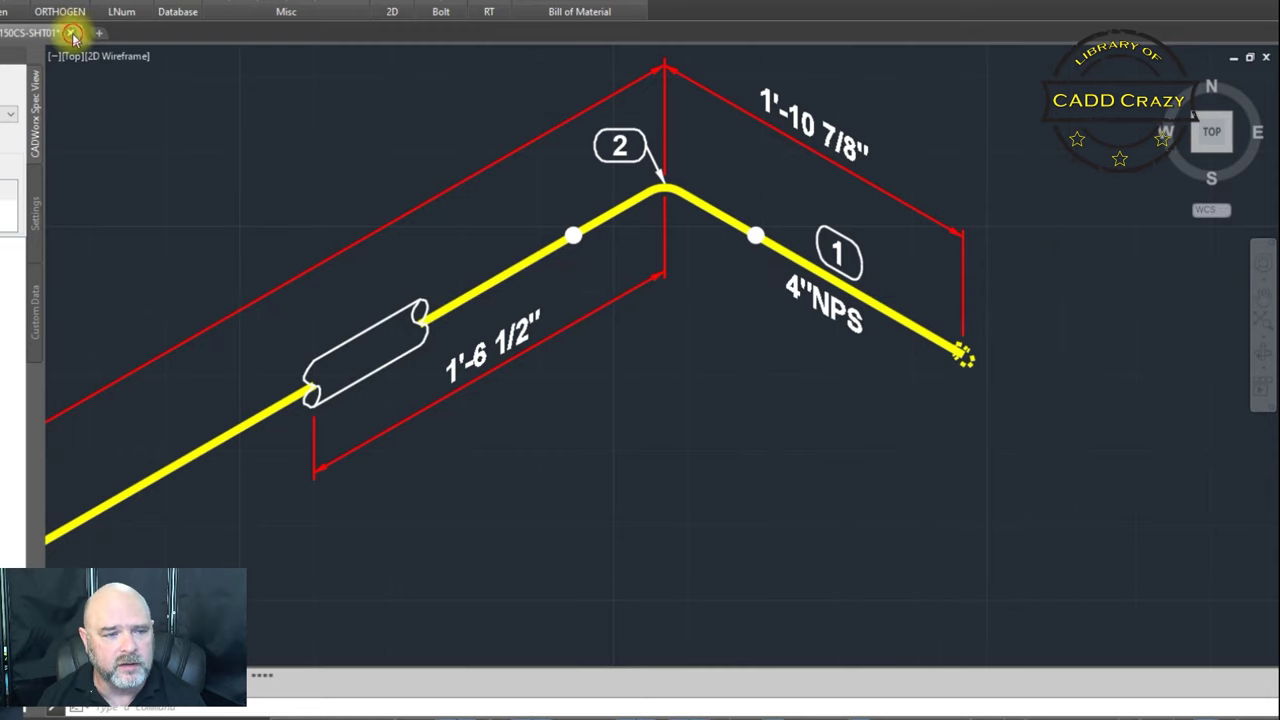
click(517, 363)
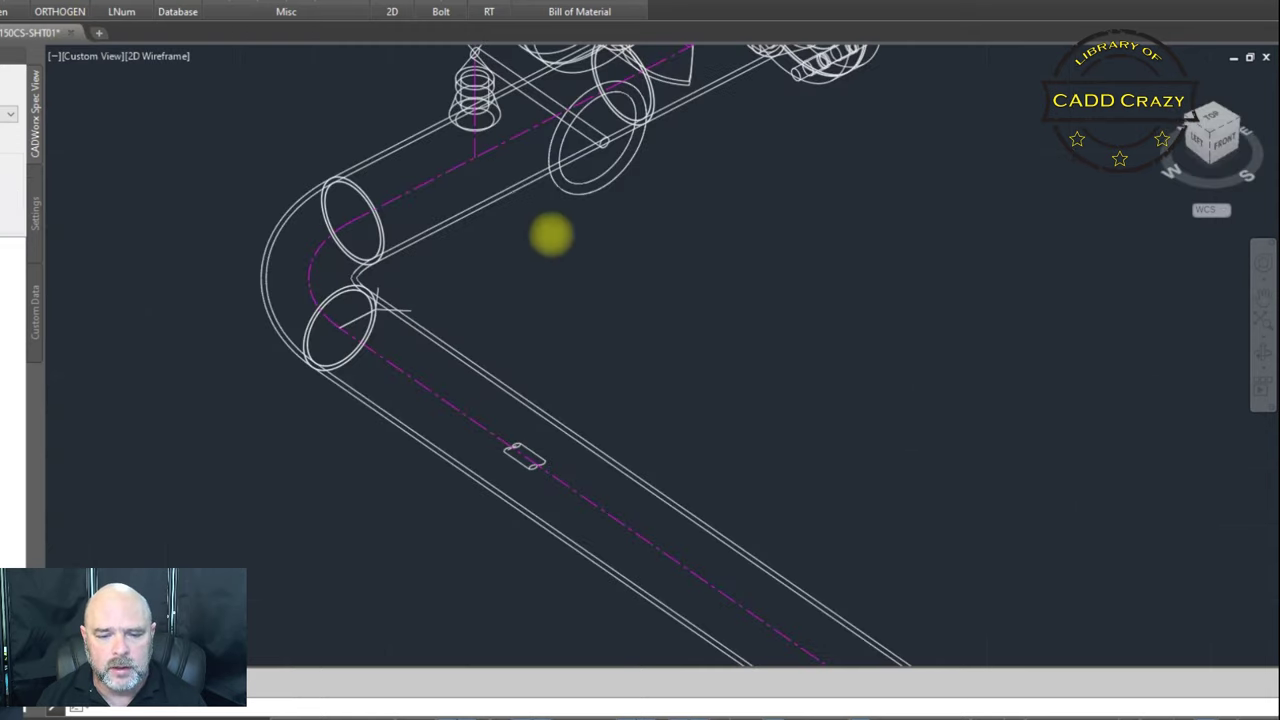
- Set the BOM item type of the weld at the elbow's lower end to Erection
scroll(374, 328, up, 3)
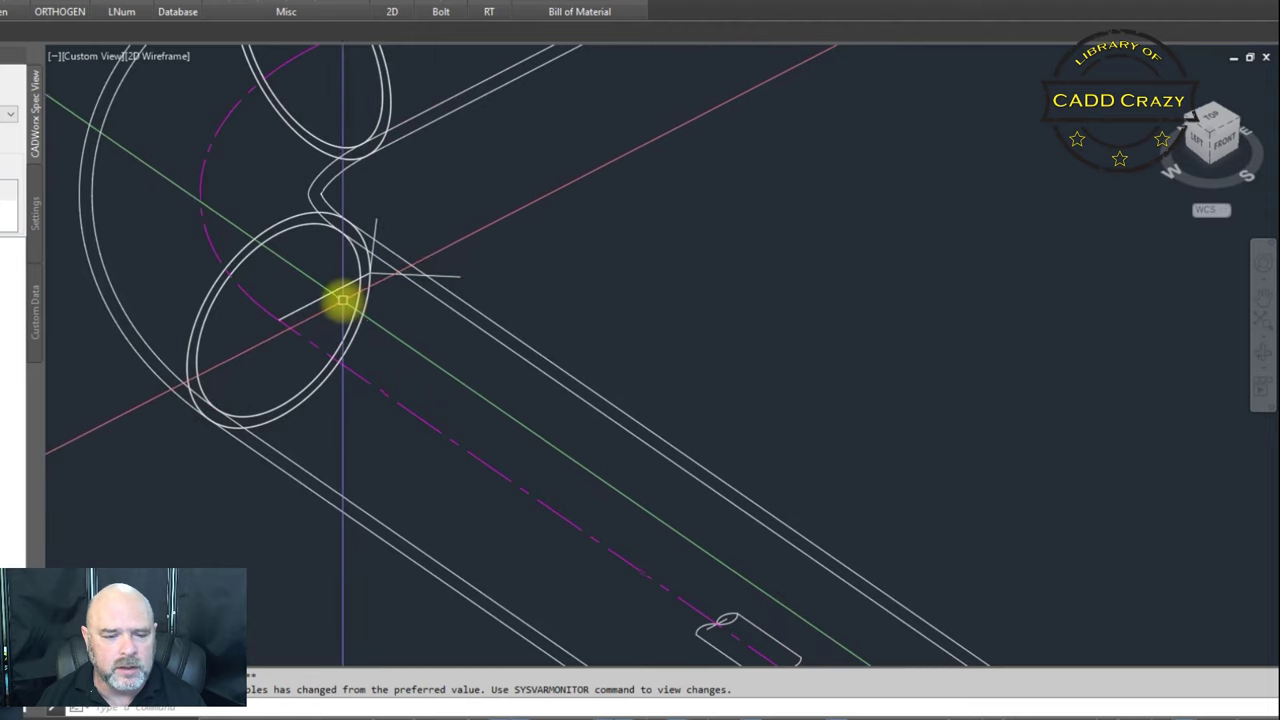
double_click(343, 286)
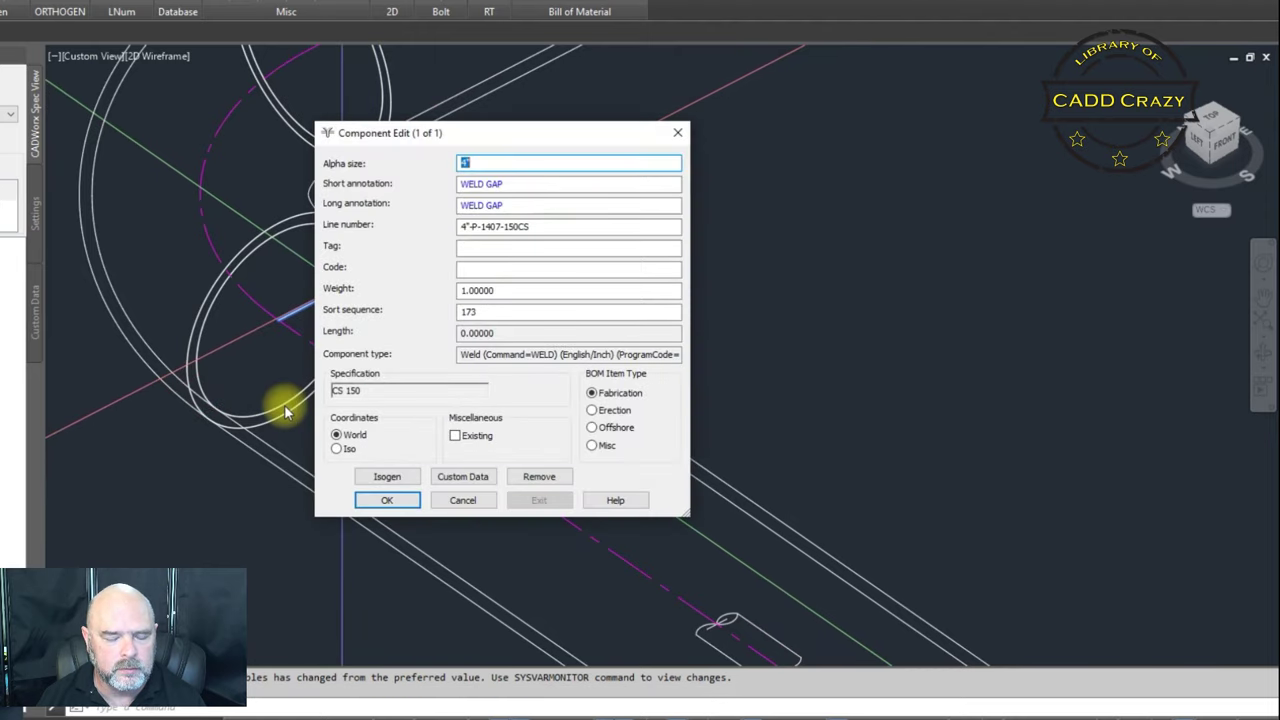
click(618, 411)
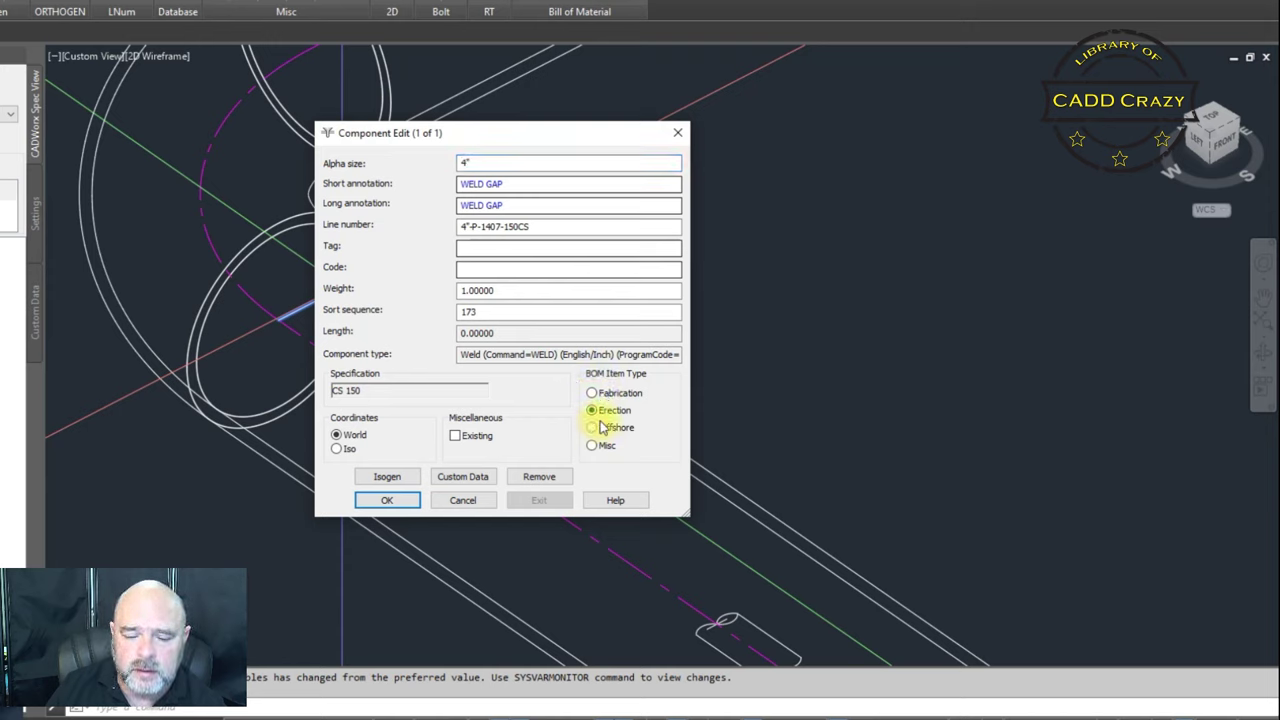
click(397, 502)
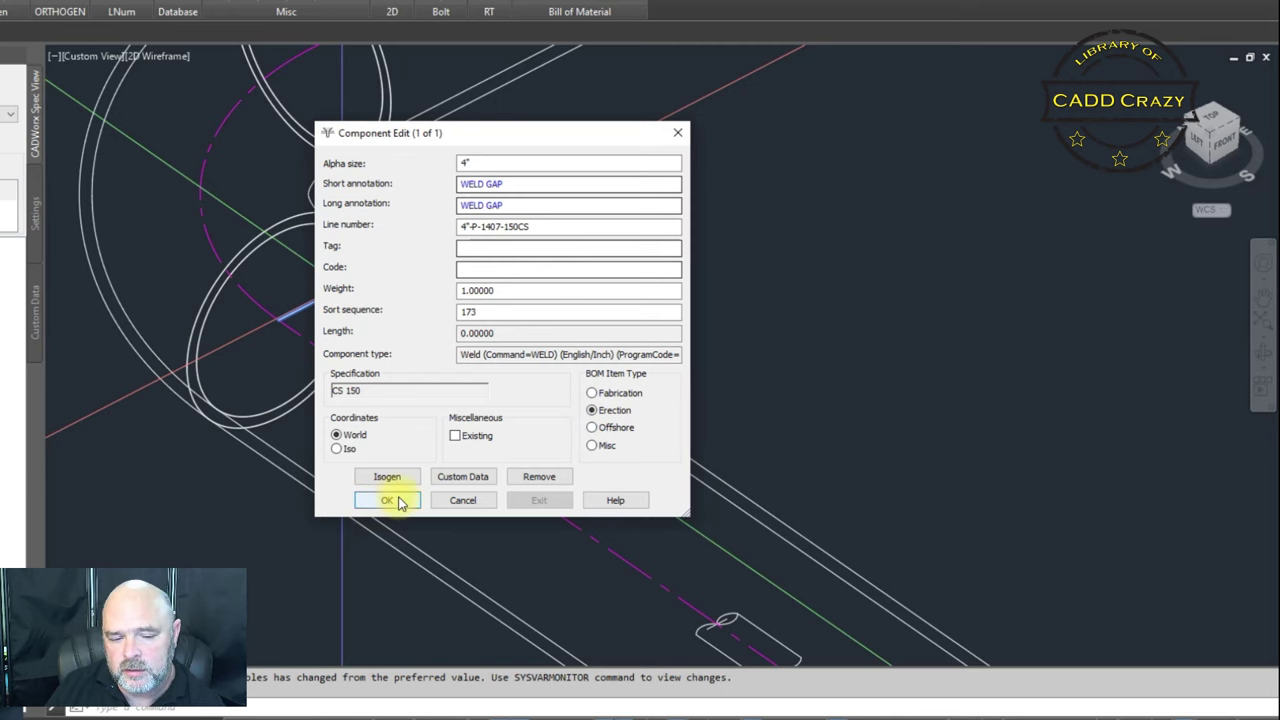
scroll(423, 369, down, 3)
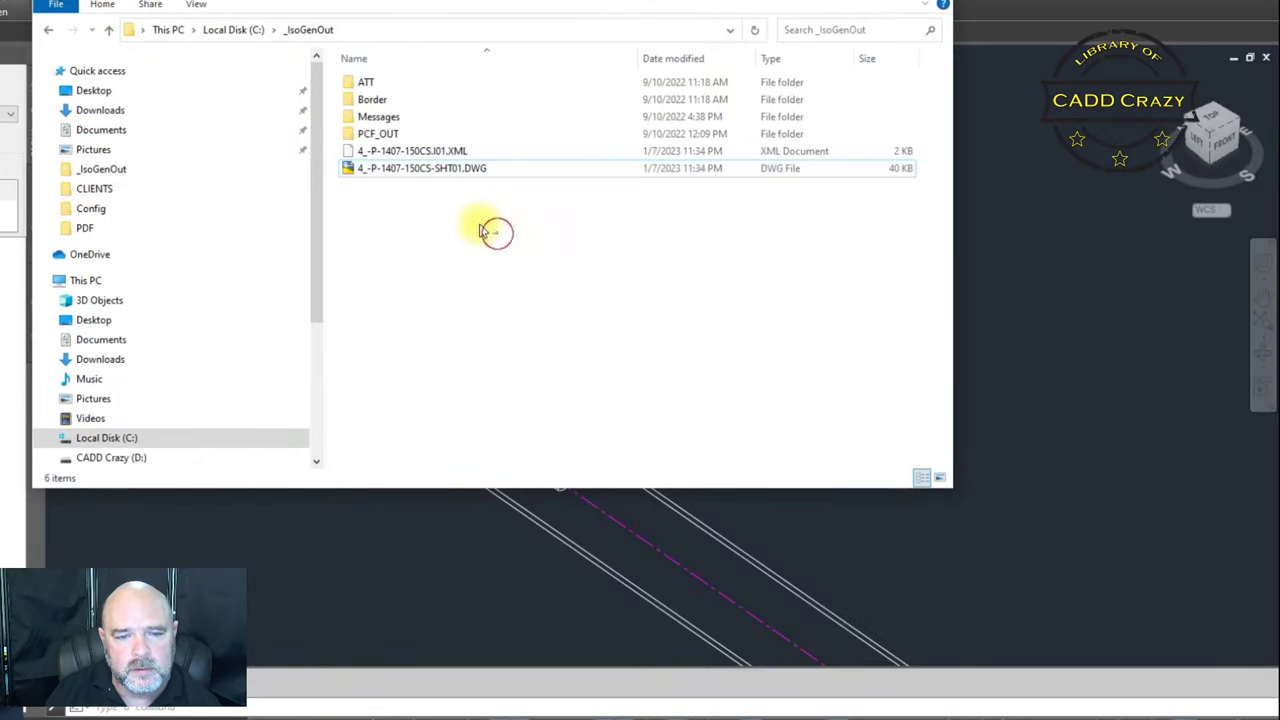
- Delete the previously generated isometric output from the _IsoGenOut folder and return to the piping model
drag(497, 233, 409, 166)
key(Delete)
click(1051, 337)
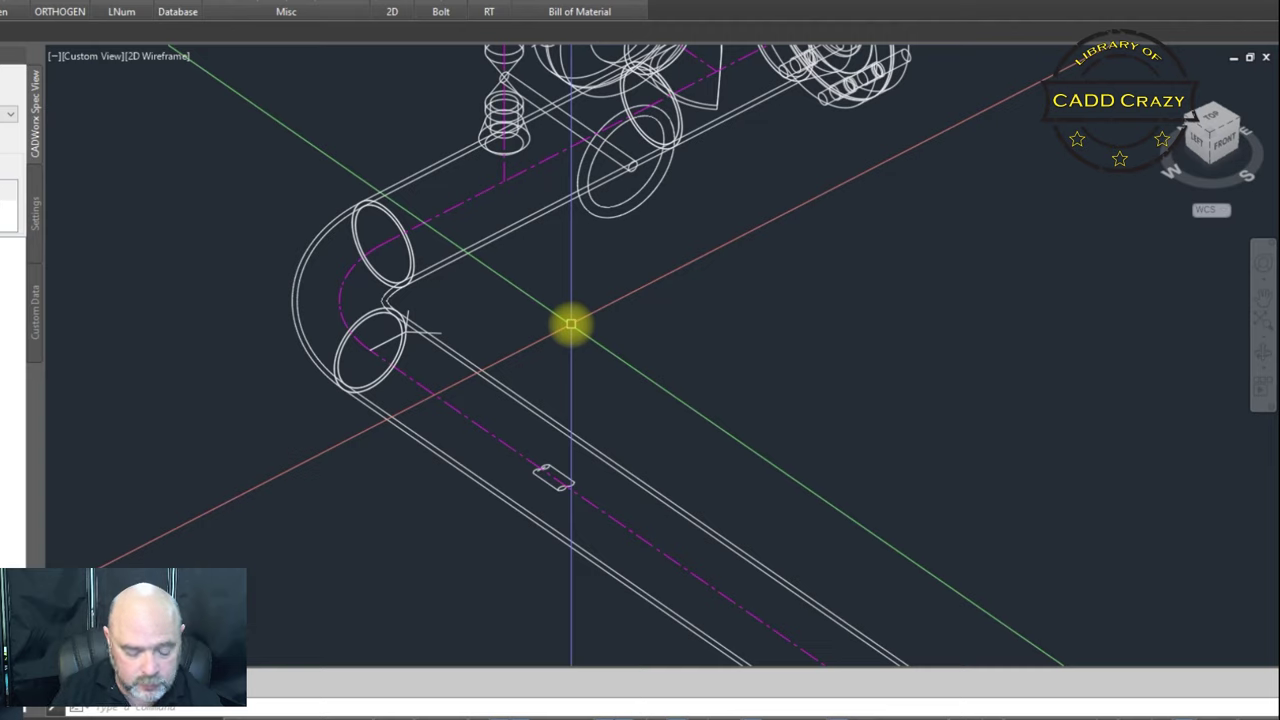
- Regenerate the isometric from the selected elbow, adjoining pipes and welds, and close the Isogen results
text(IGO)
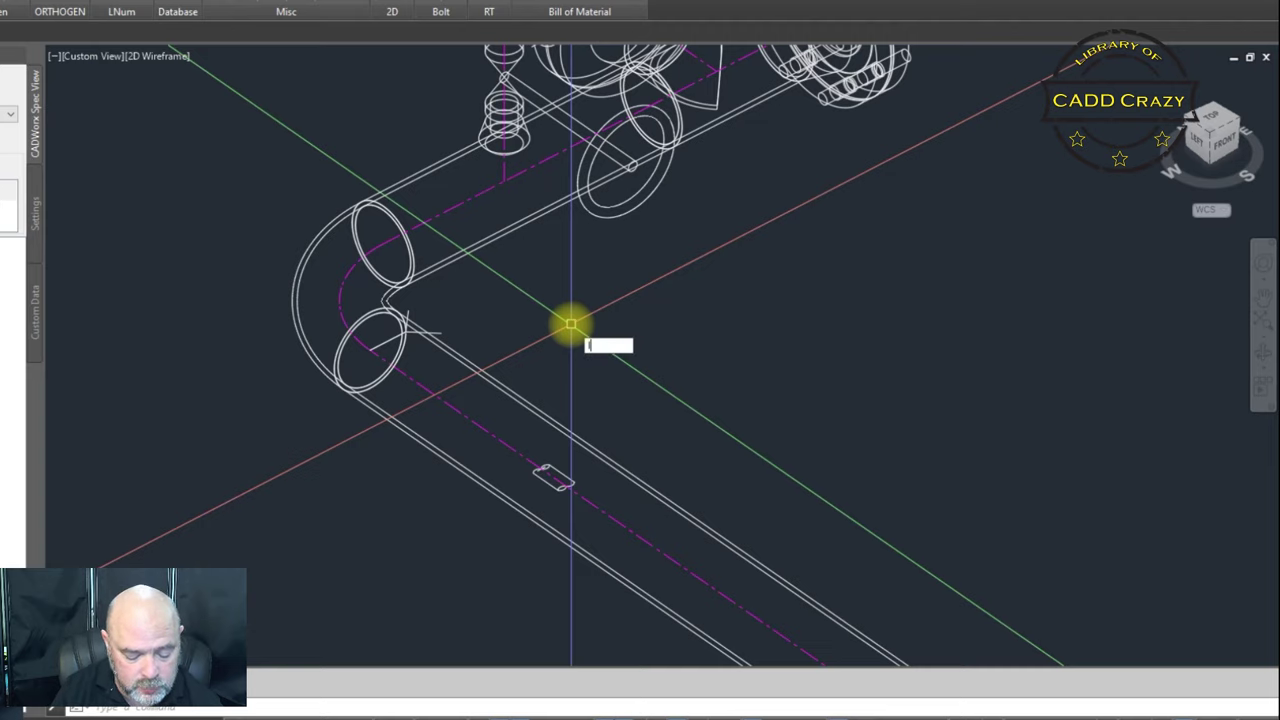
key(Return)
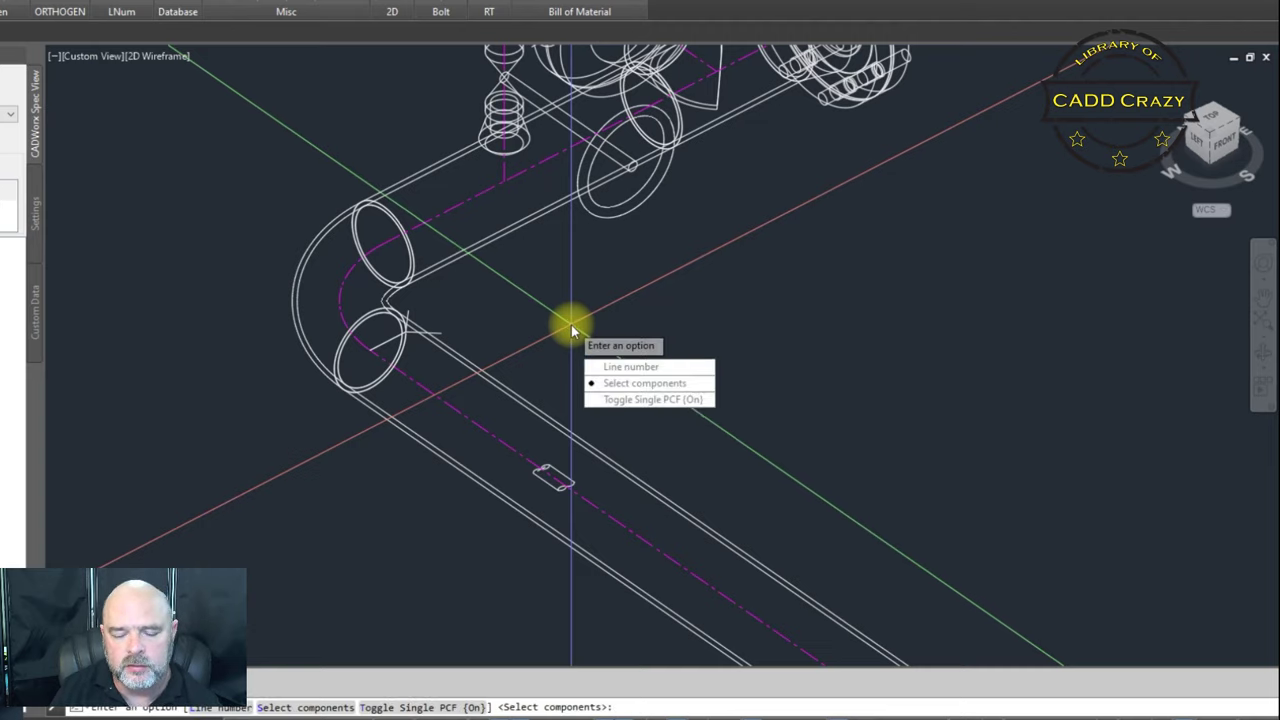
key(Return)
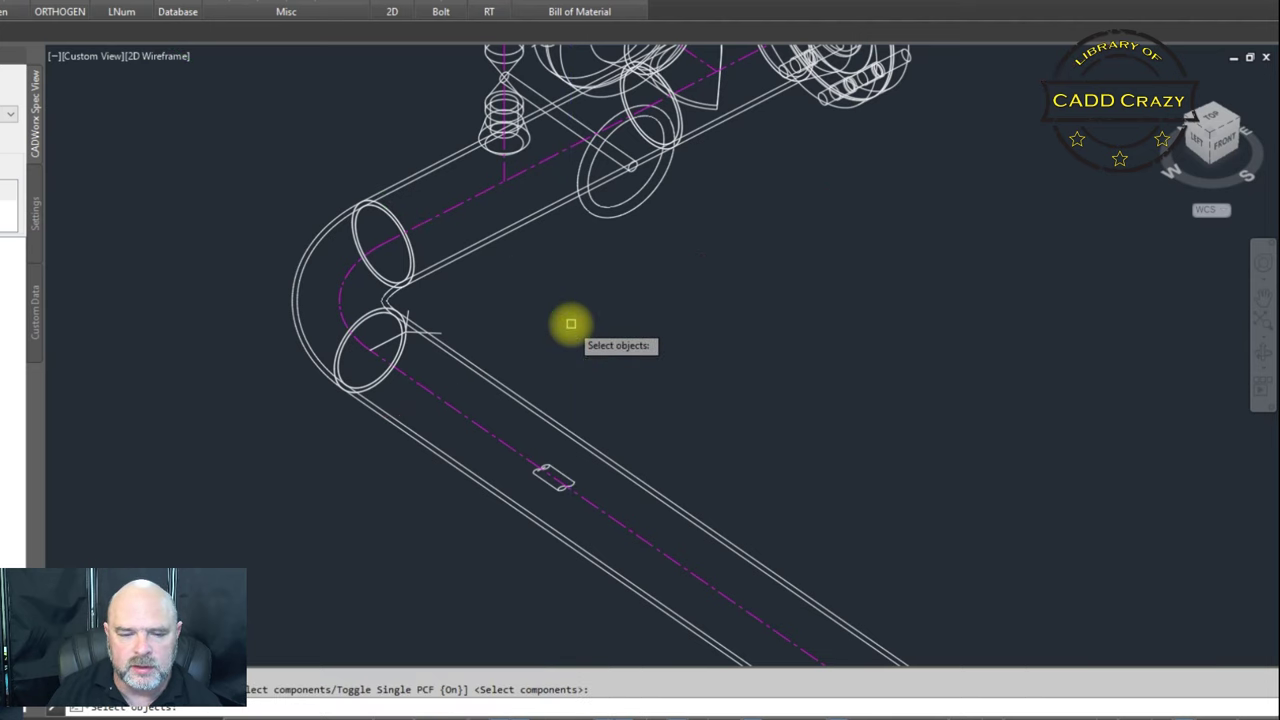
click(433, 103)
click(232, 483)
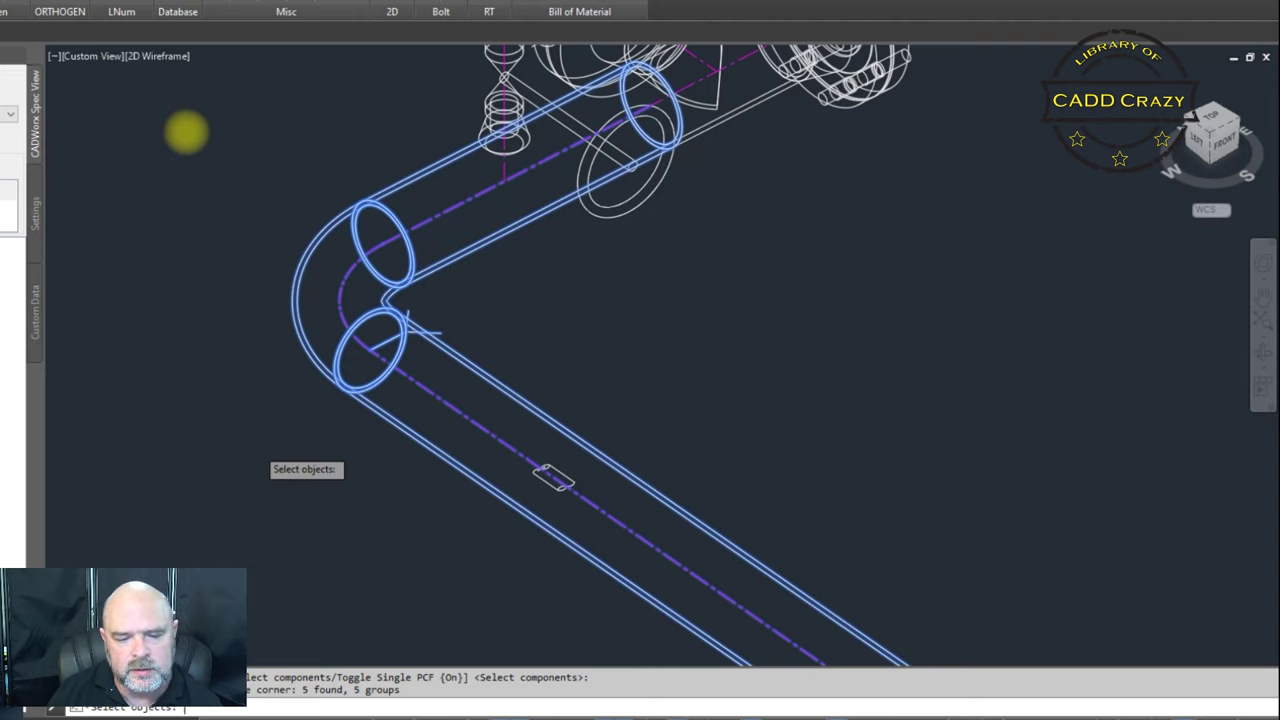
key(Return)
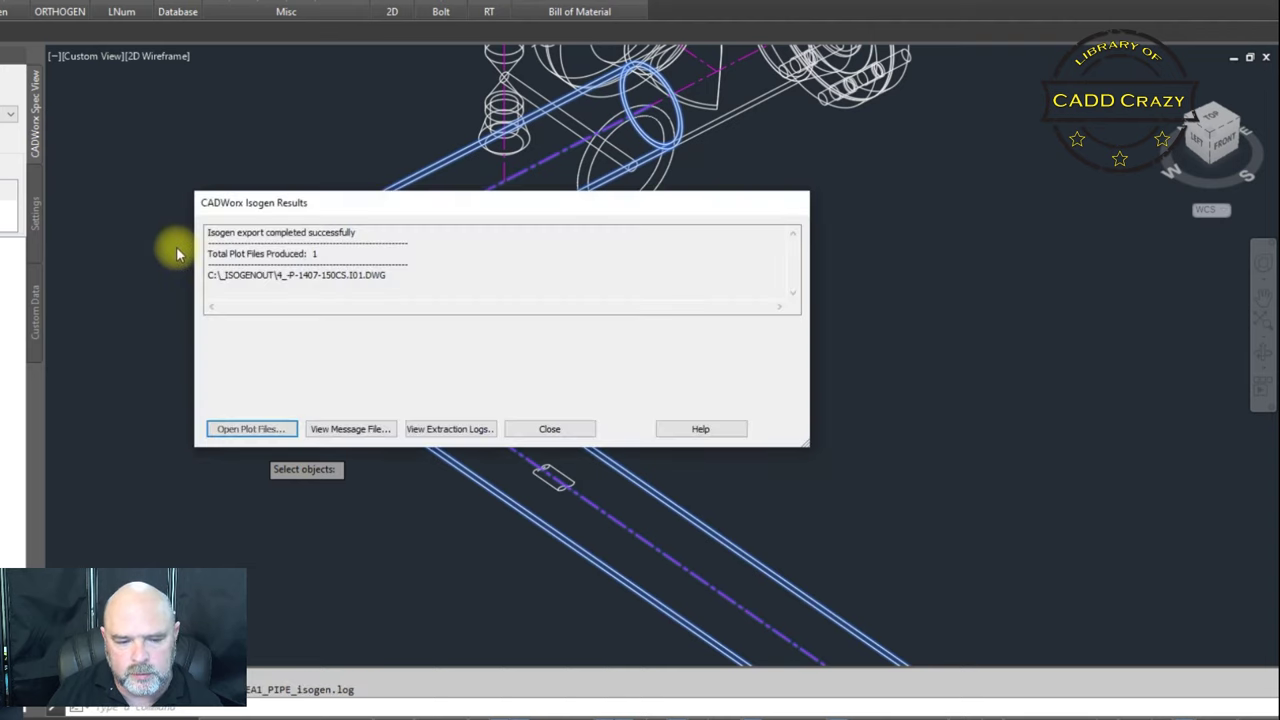
click(540, 430)
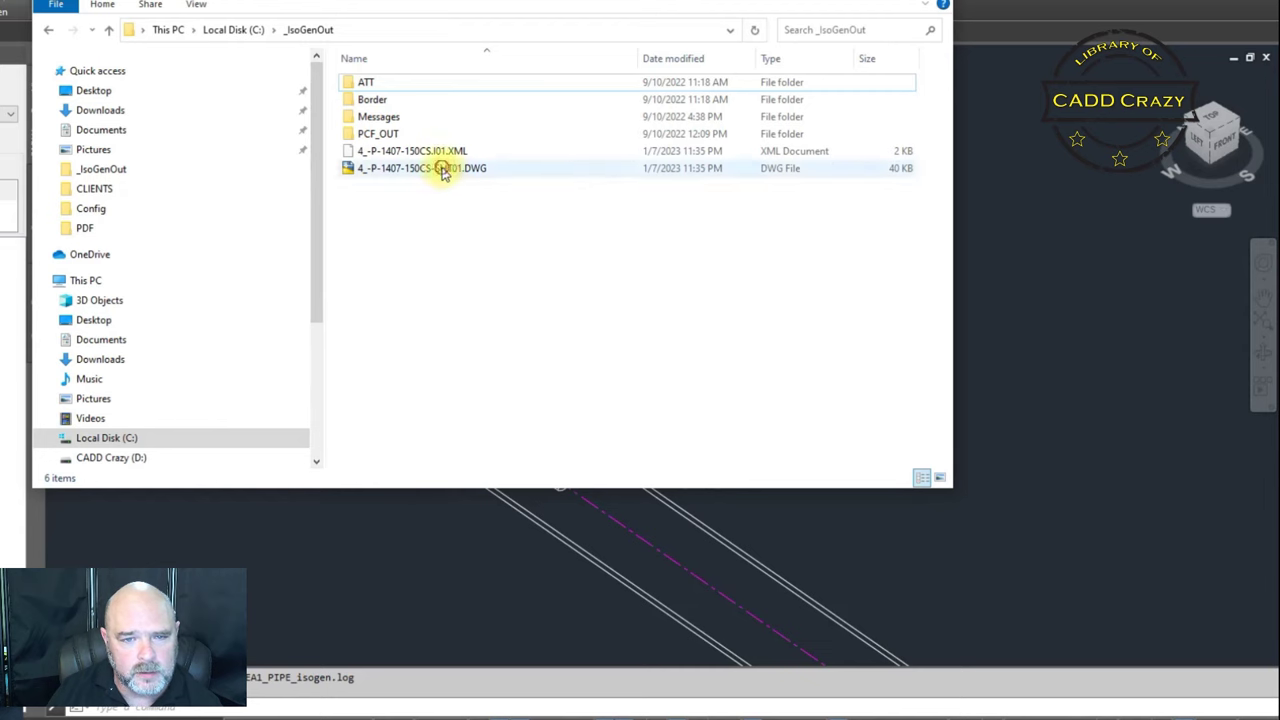
- Open the regenerated 4_-P-1407-150CS-SHT01.DWG, examine the weld symbol and dimensions beside the elbow, and close it without saving
drag(443, 168, 592, 1)
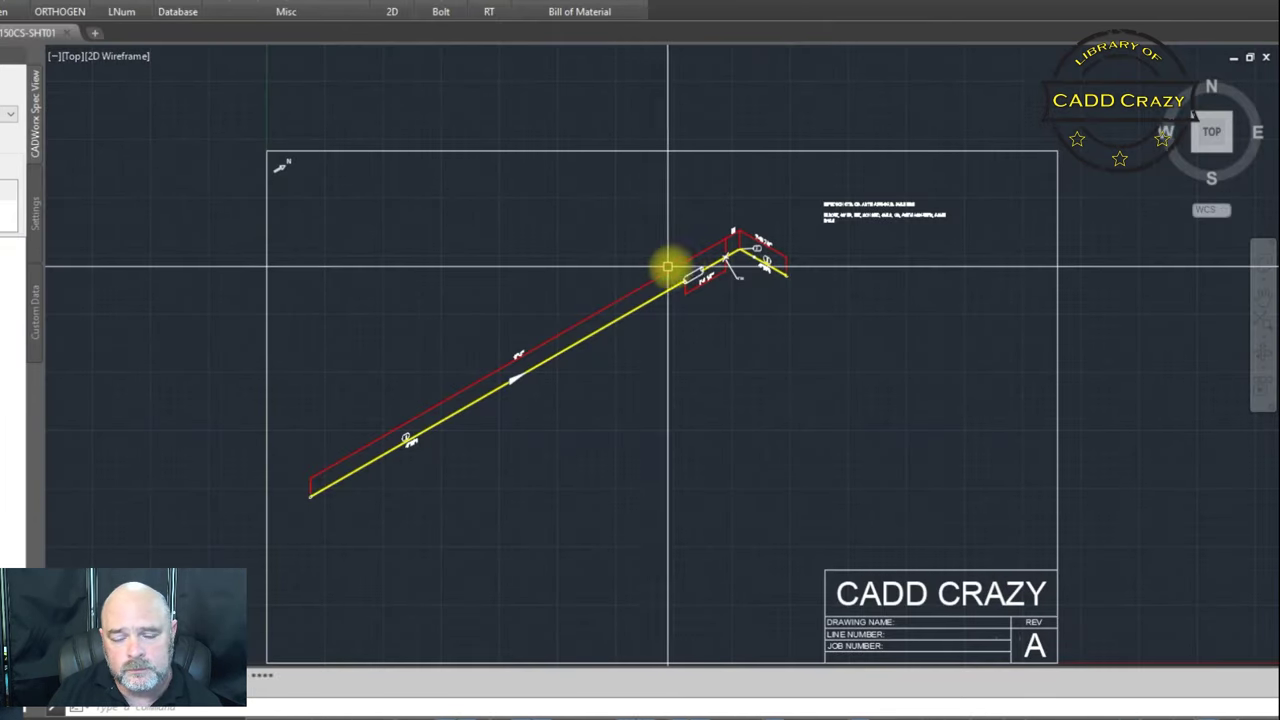
scroll(735, 256, up, 5)
middle_drag(737, 262, 528, 200)
scroll(528, 200, up, 2)
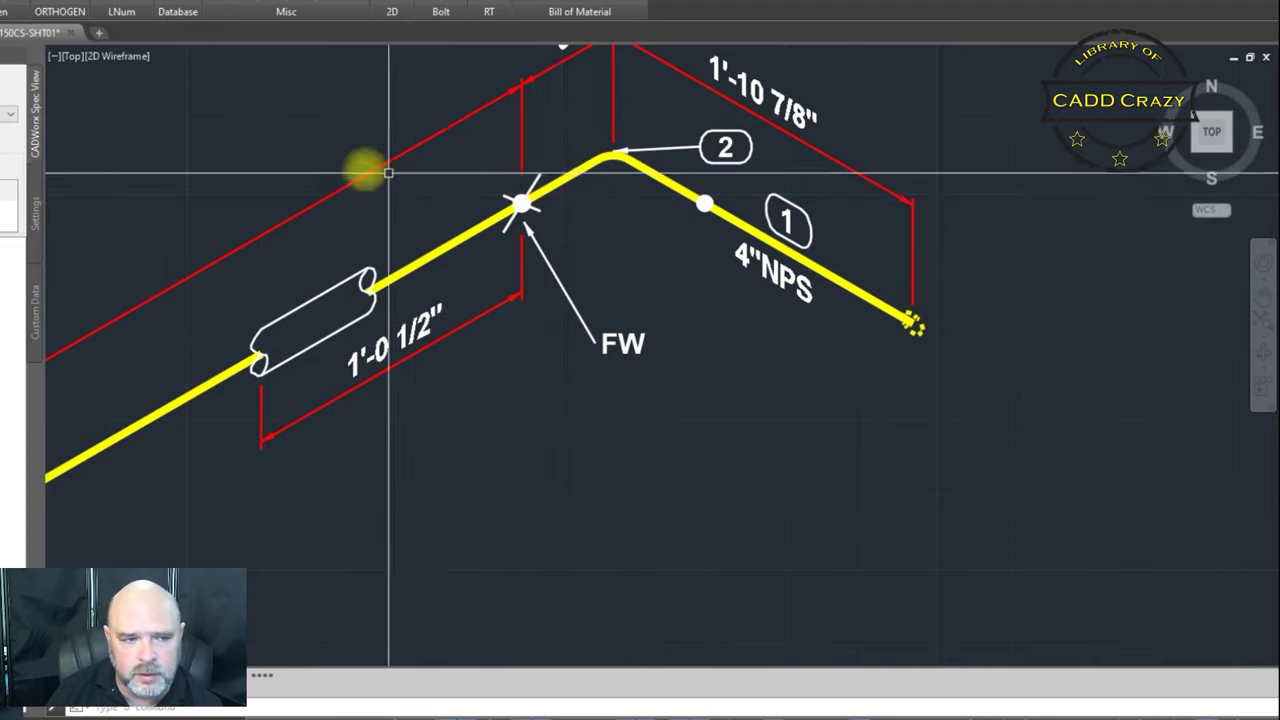
click(71, 32)
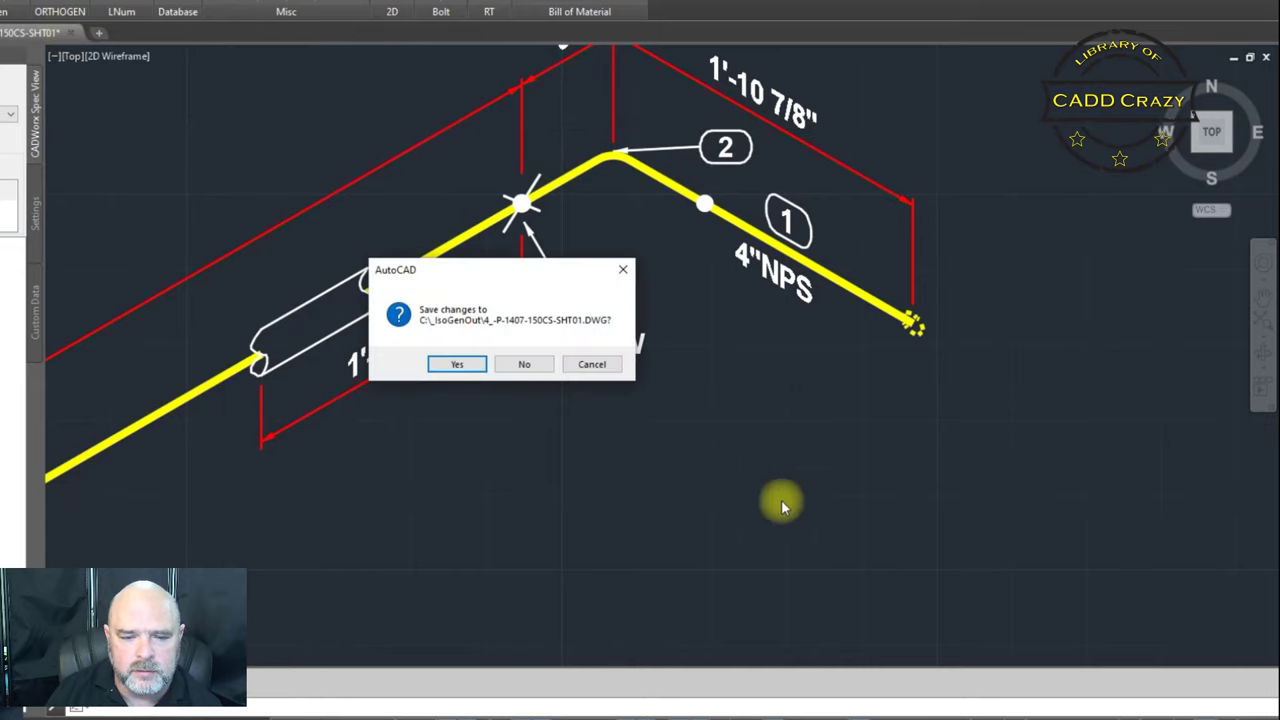
click(521, 366)
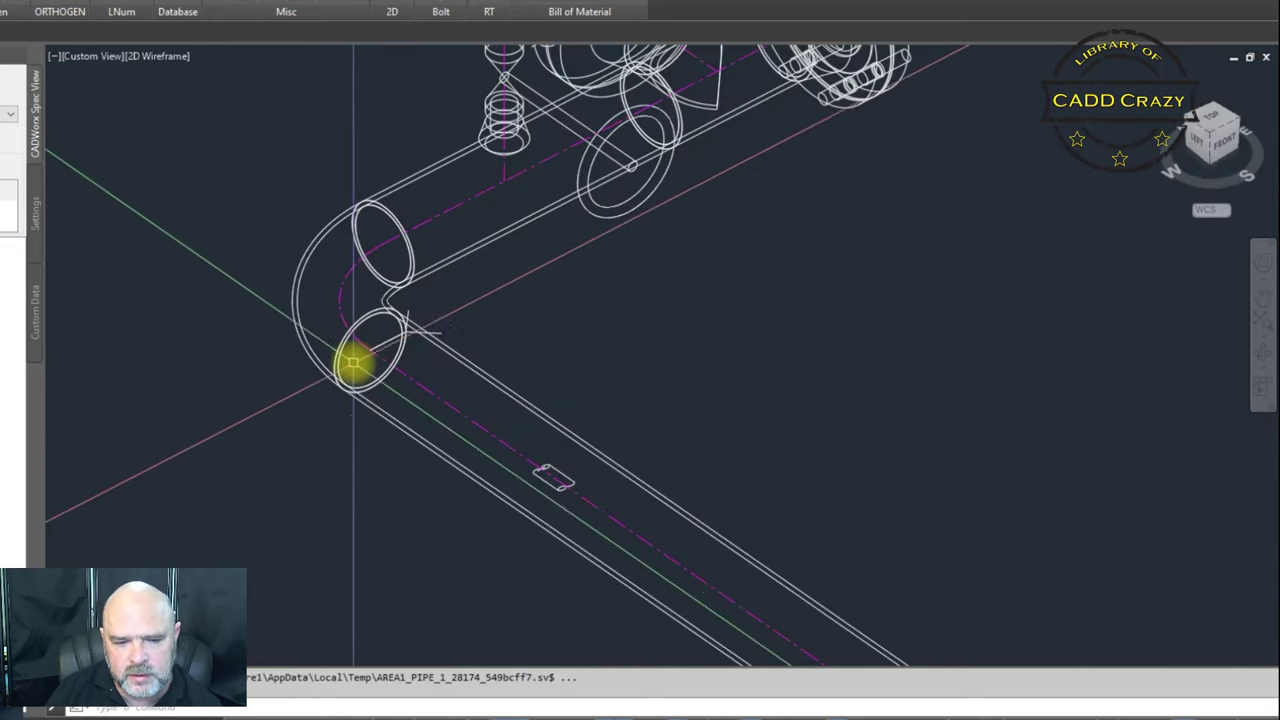
- Set the BOM item type of the weld at the elbow's lower end to Misc
scroll(381, 373, up, 3)
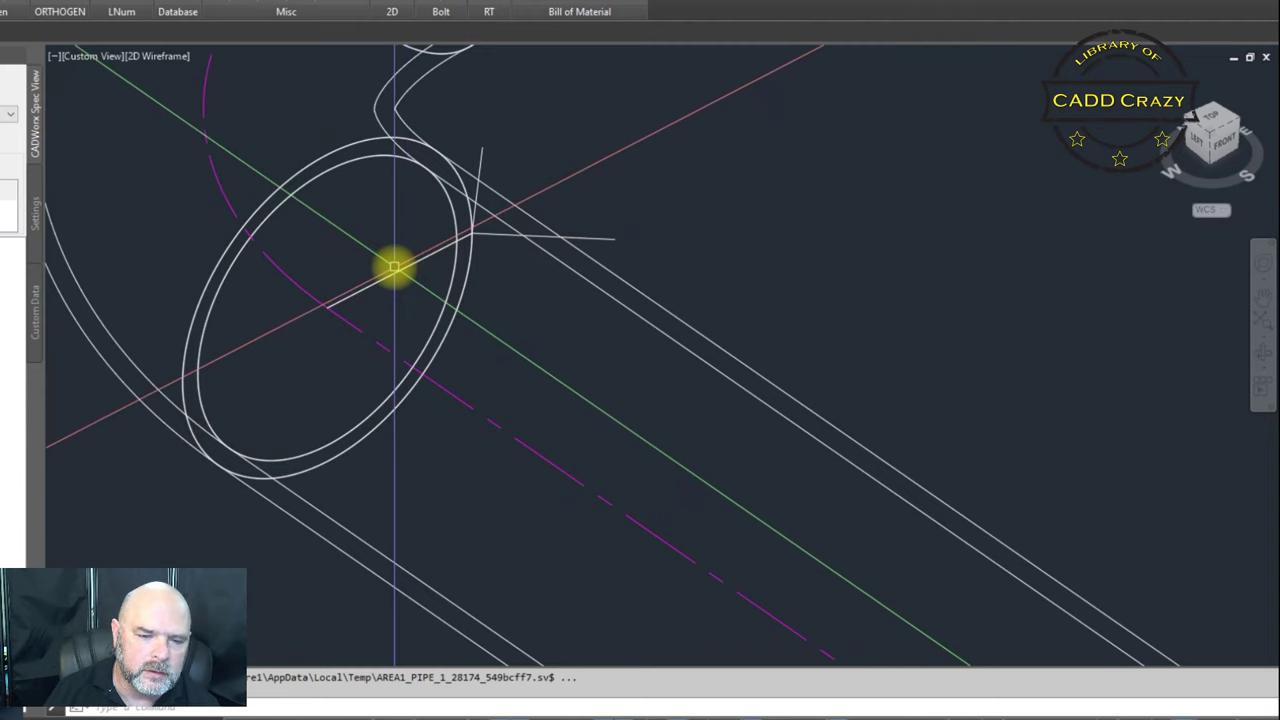
double_click(392, 272)
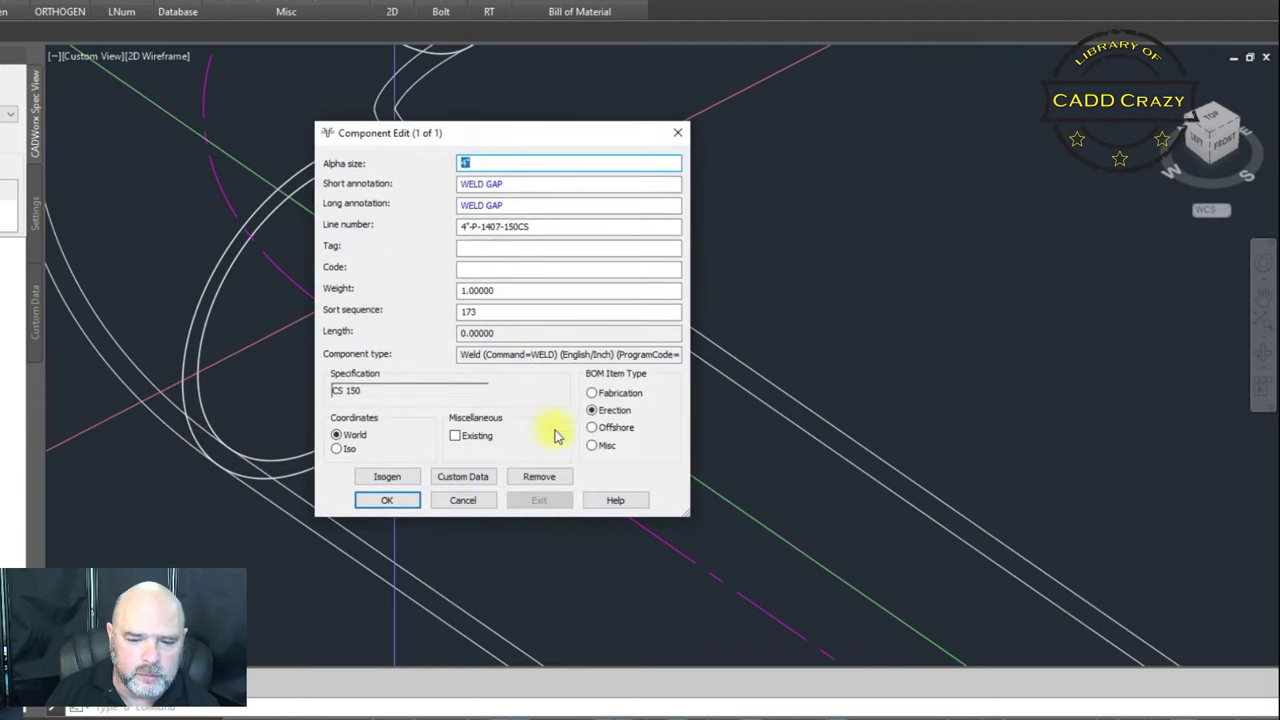
click(592, 446)
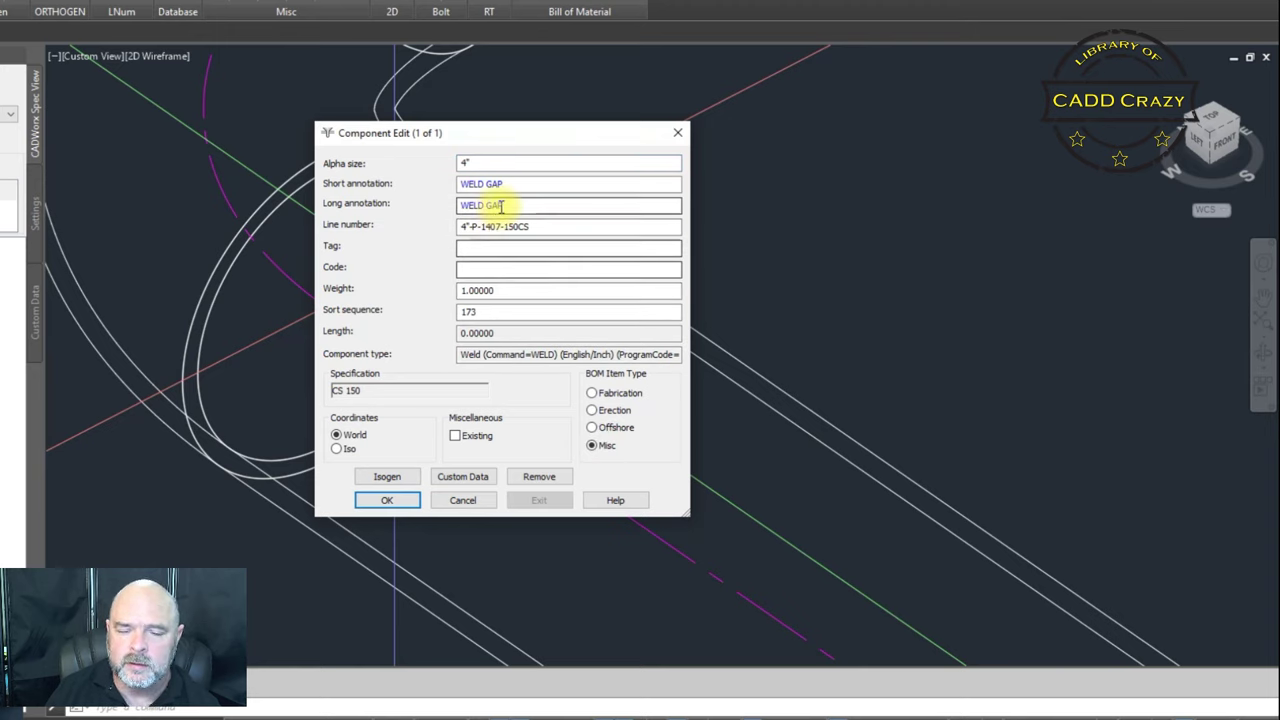
click(395, 497)
- Run the Isogen export on the elbow with its adjoining pipes and welds, and check the output in the _IsoGenOut folder
scroll(423, 403, down, 2)
text(ISOGEN)
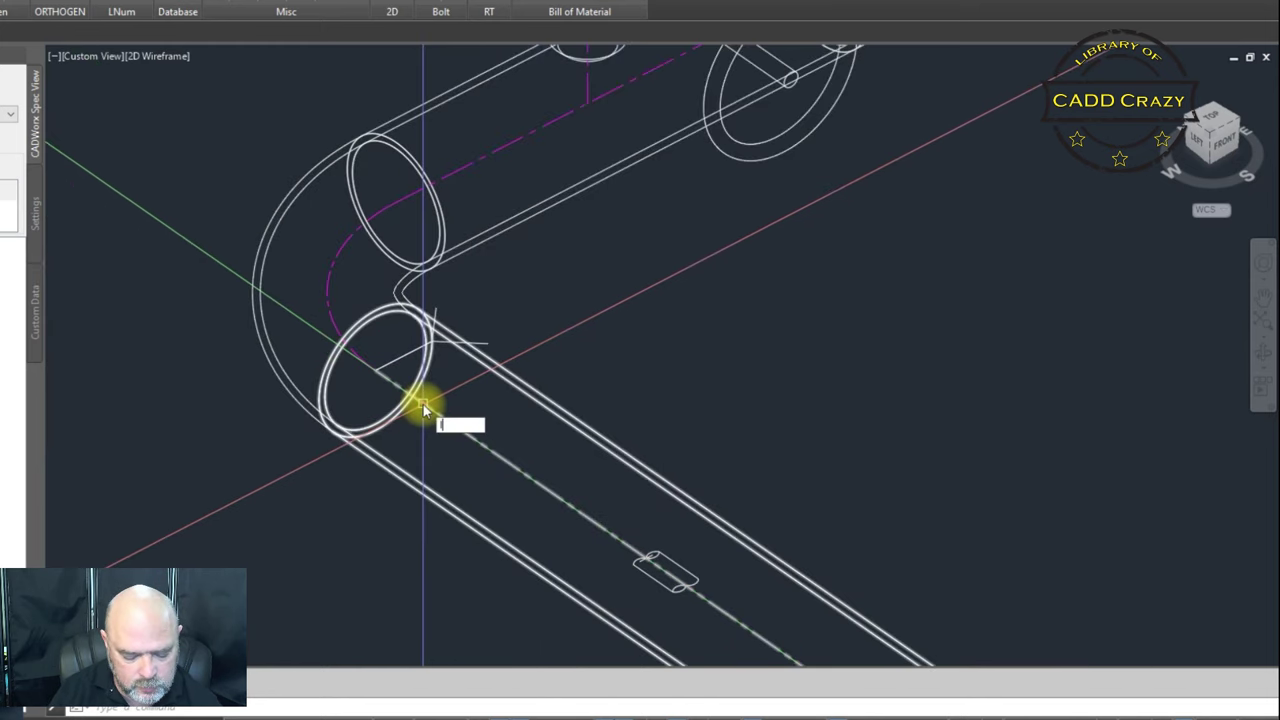
key(Return)
key(Return)
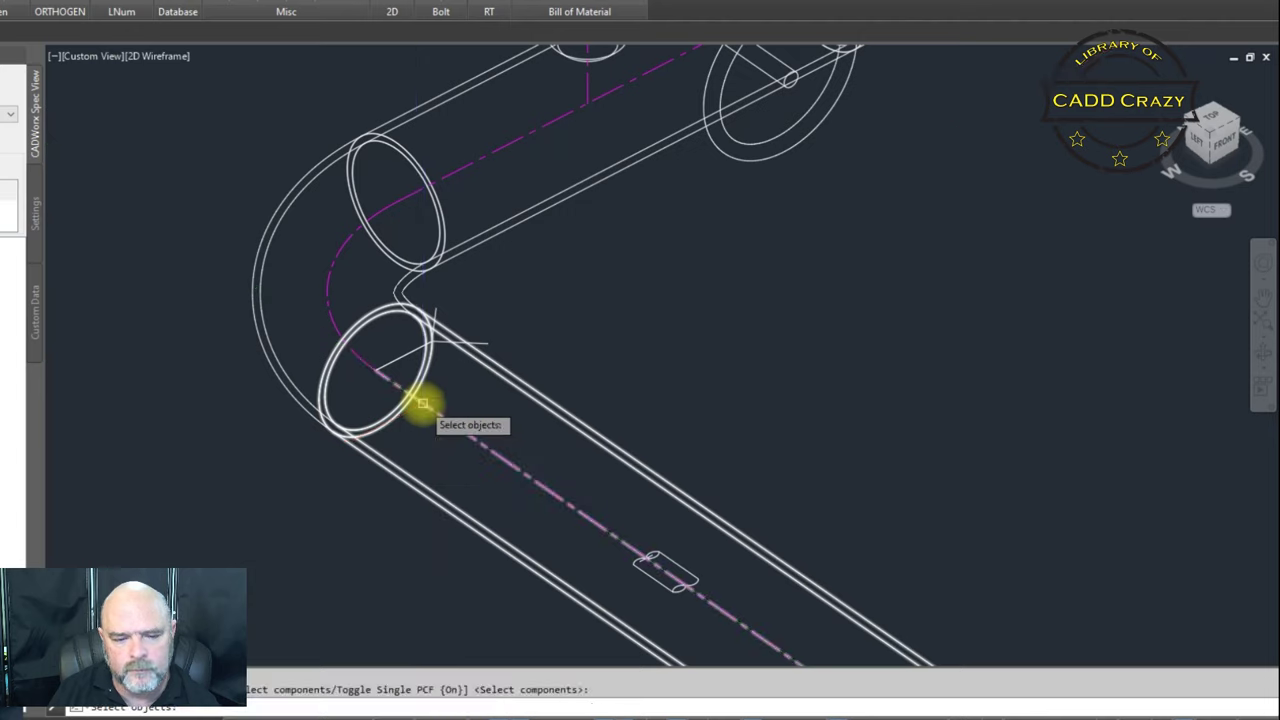
click(458, 52)
click(257, 405)
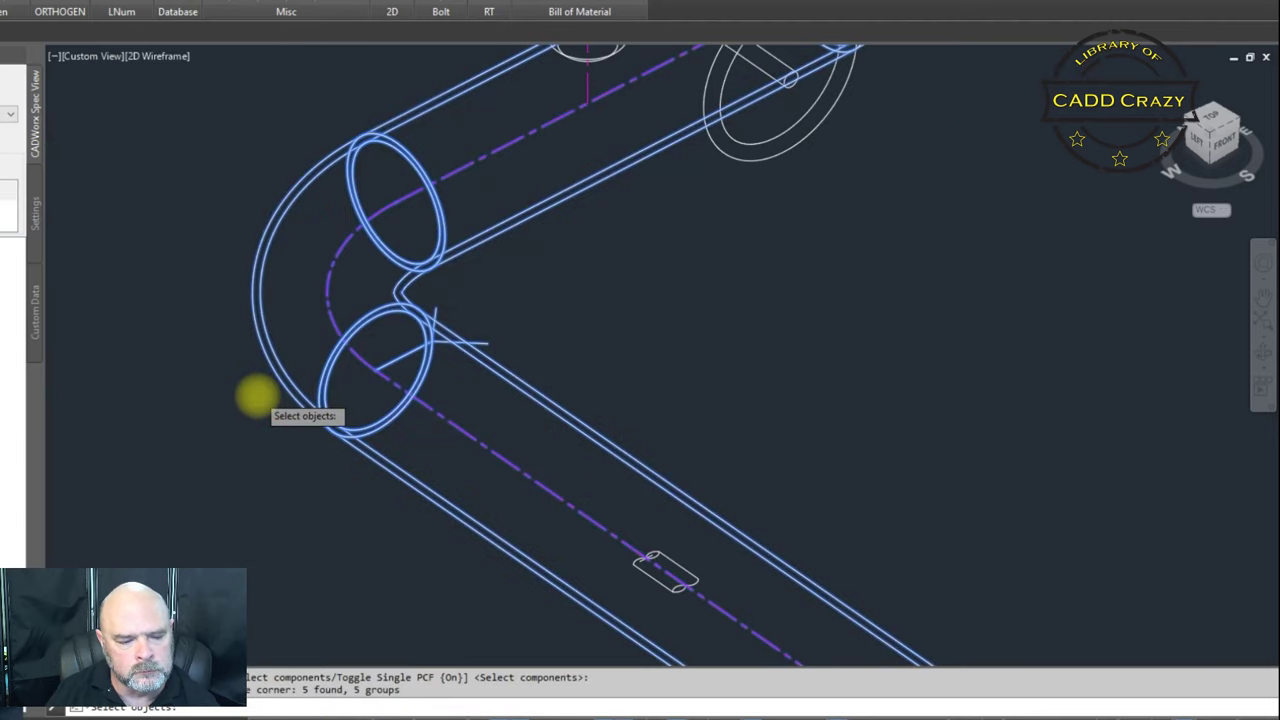
key(Return)
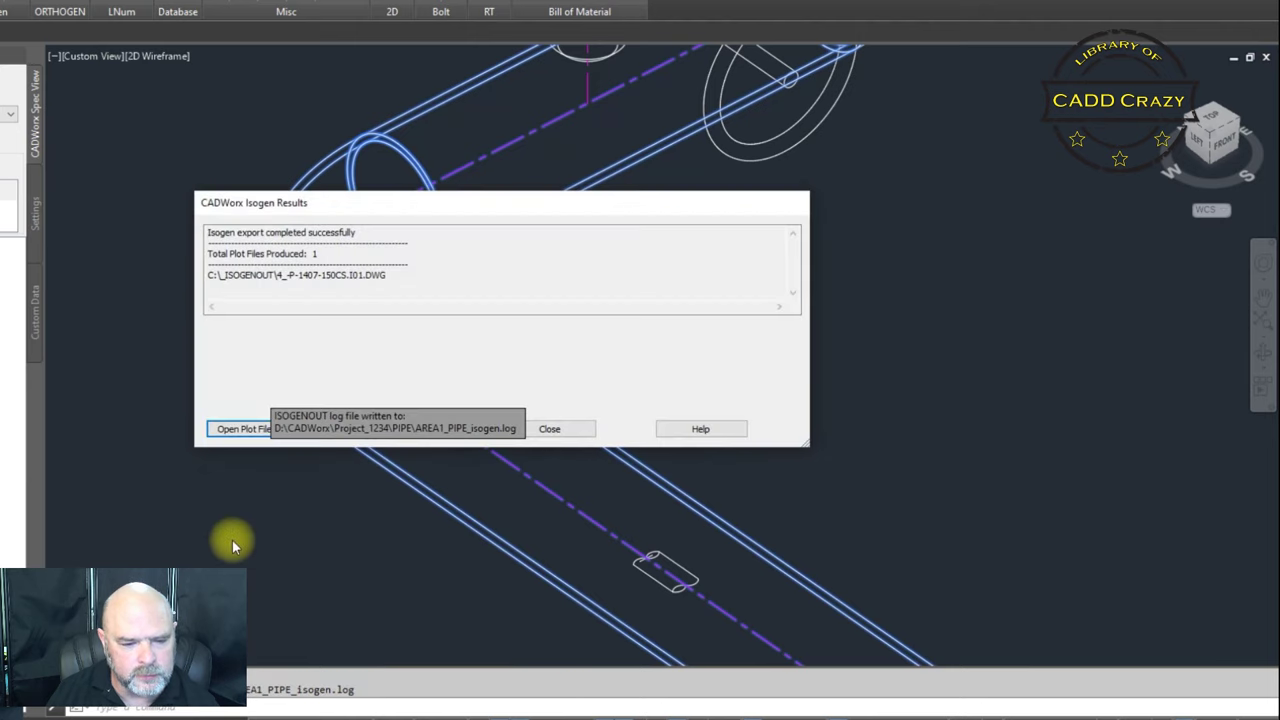
click(240, 429)
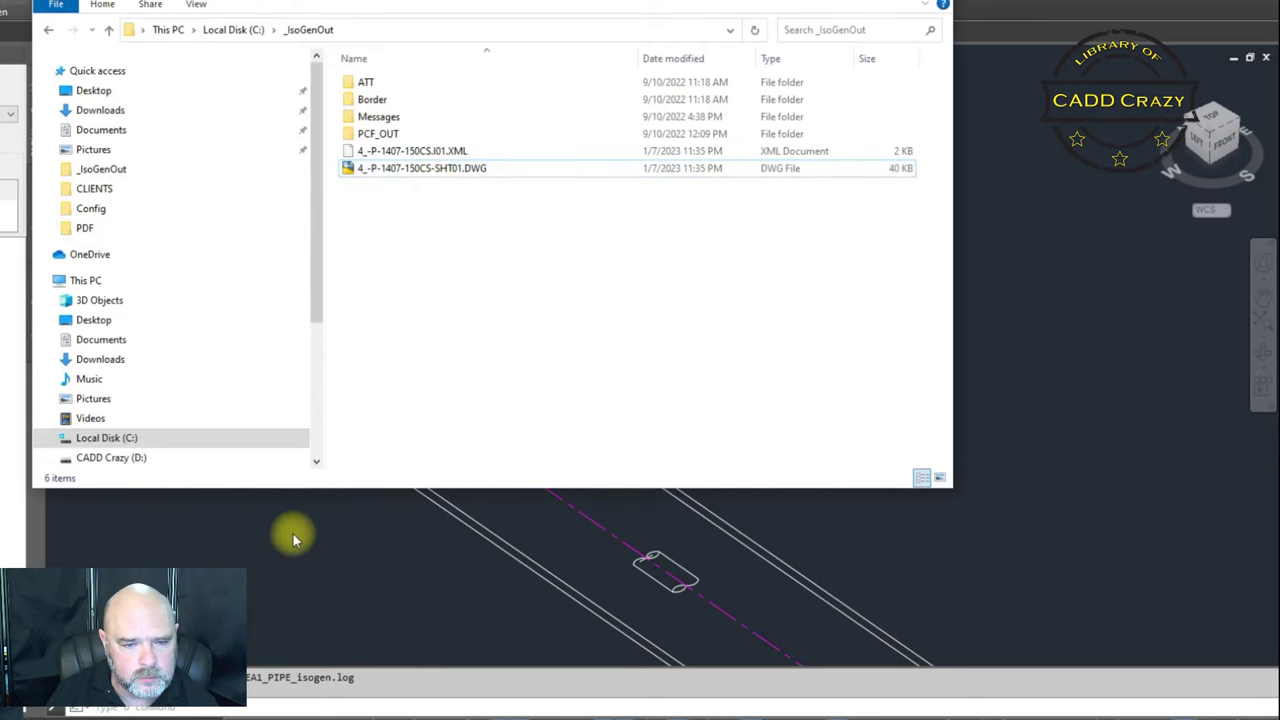
click(292, 532)
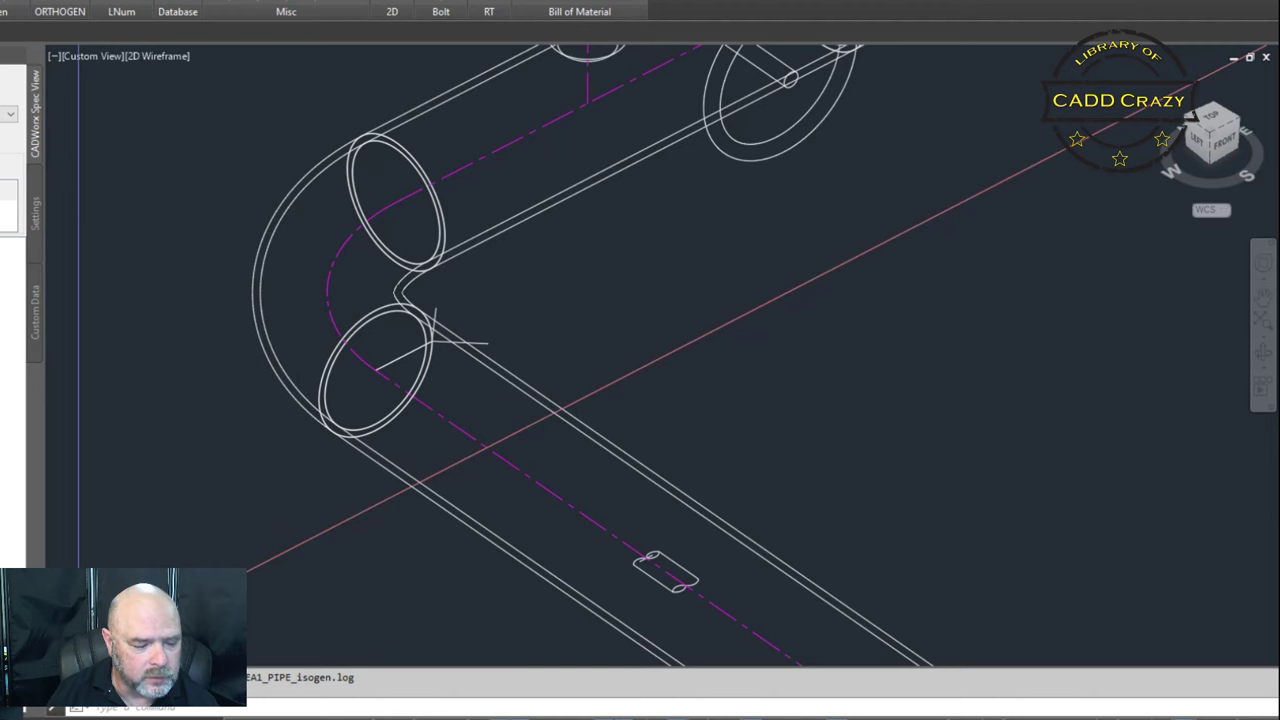
- Delete the 4_-P-1407-150CS XML and DWG files from the _IsoGenOut folder and return to the piping model
key(alt+Tab)
click(537, 254)
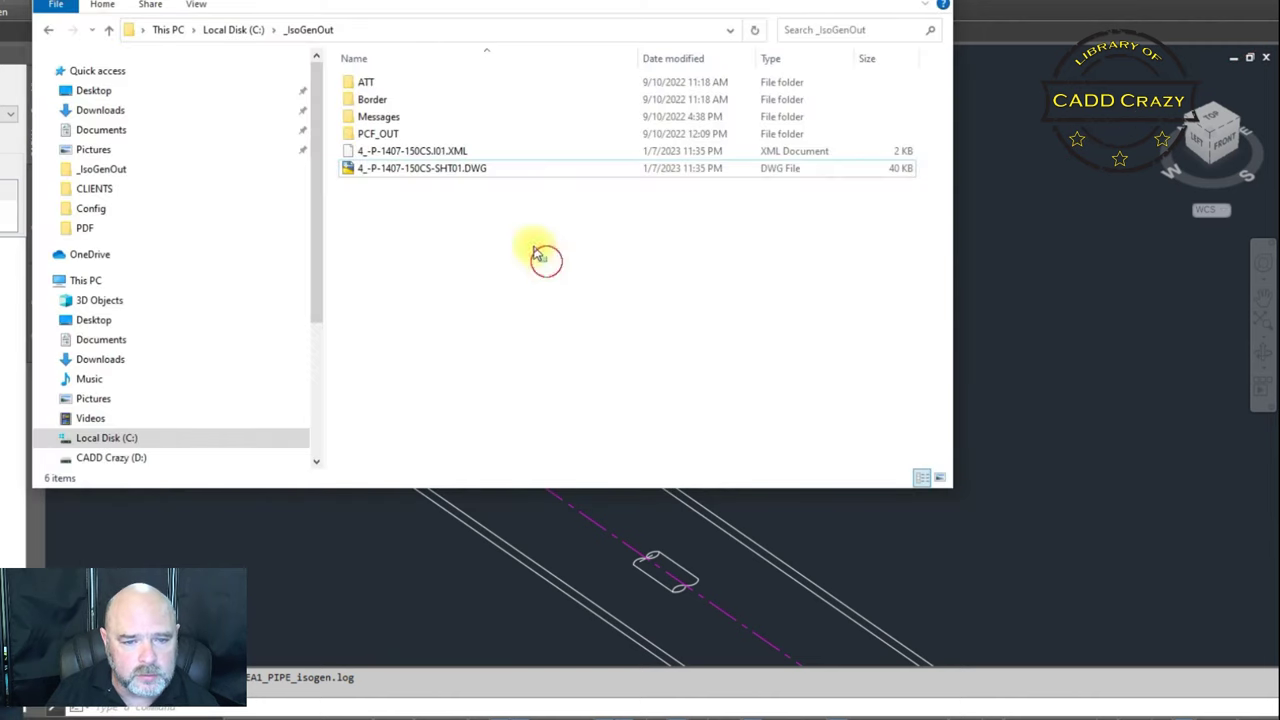
drag(537, 254, 430, 152)
key(Delete)
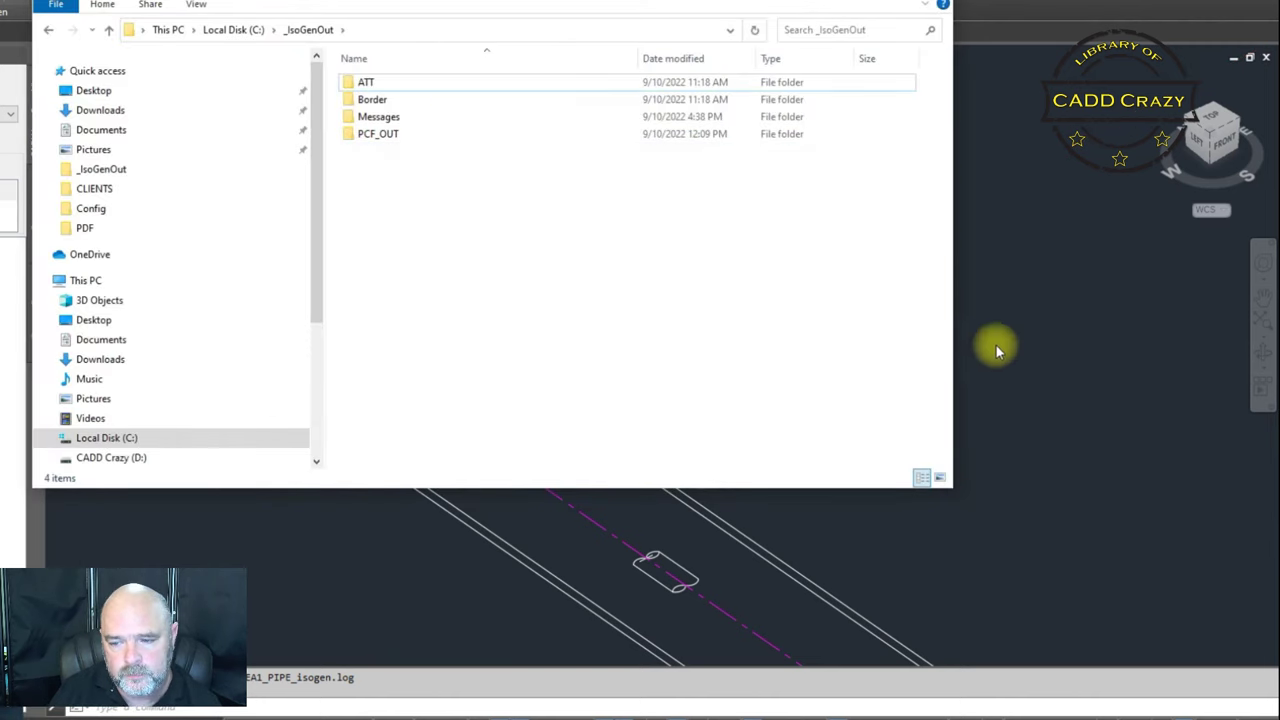
click(995, 350)
- Regenerate the isometric from the elbow, adjoining pipes and welds, and close the Isogen results
text(IGO)
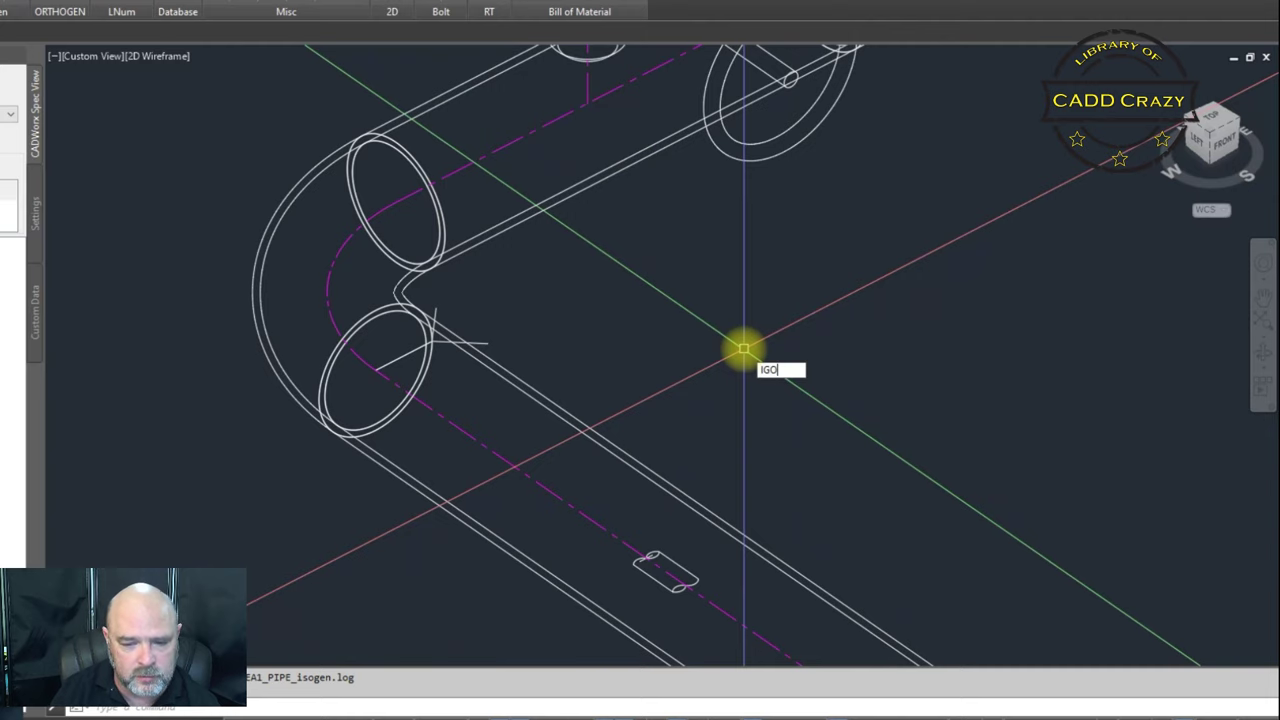
key(Return)
key(Return)
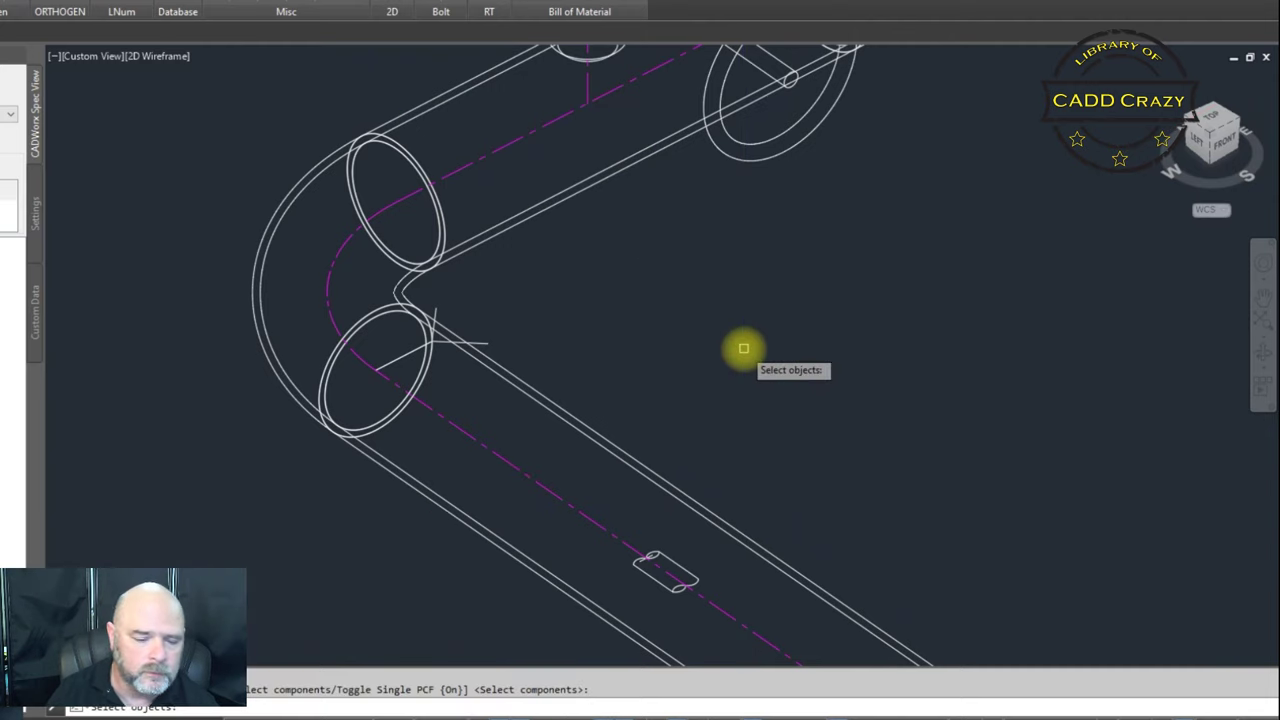
click(457, 557)
click(243, 114)
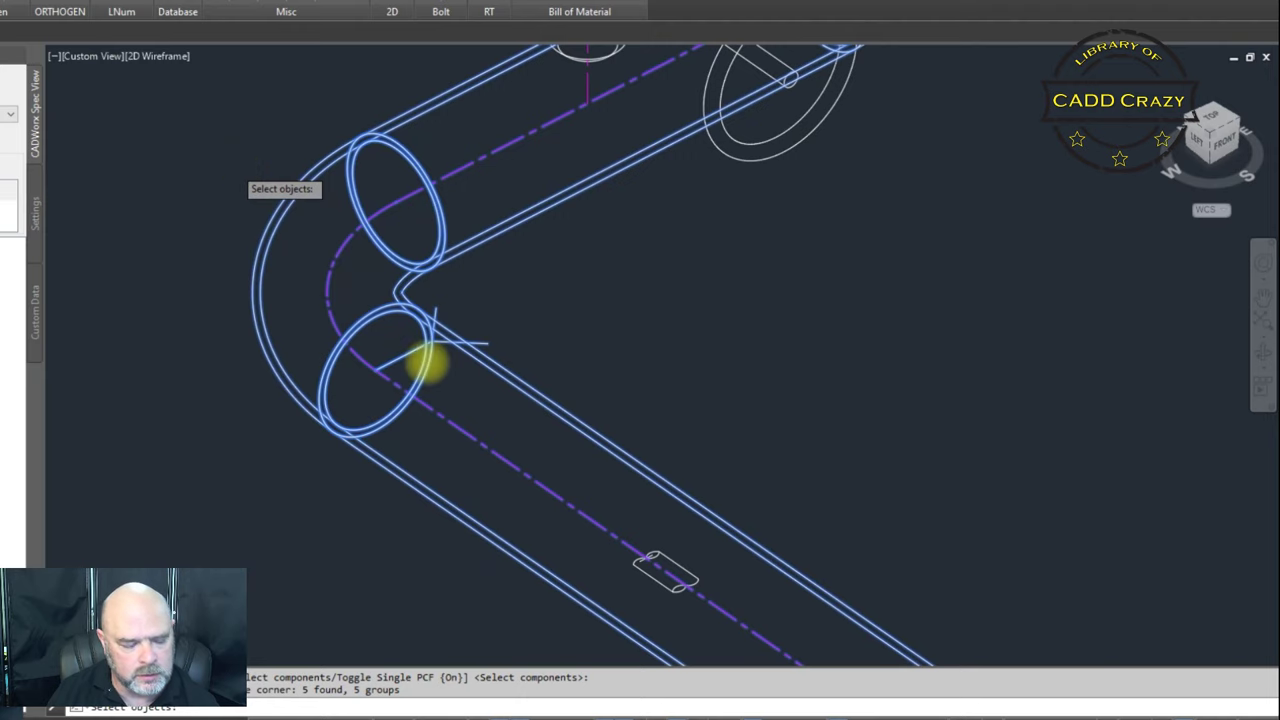
key(Return)
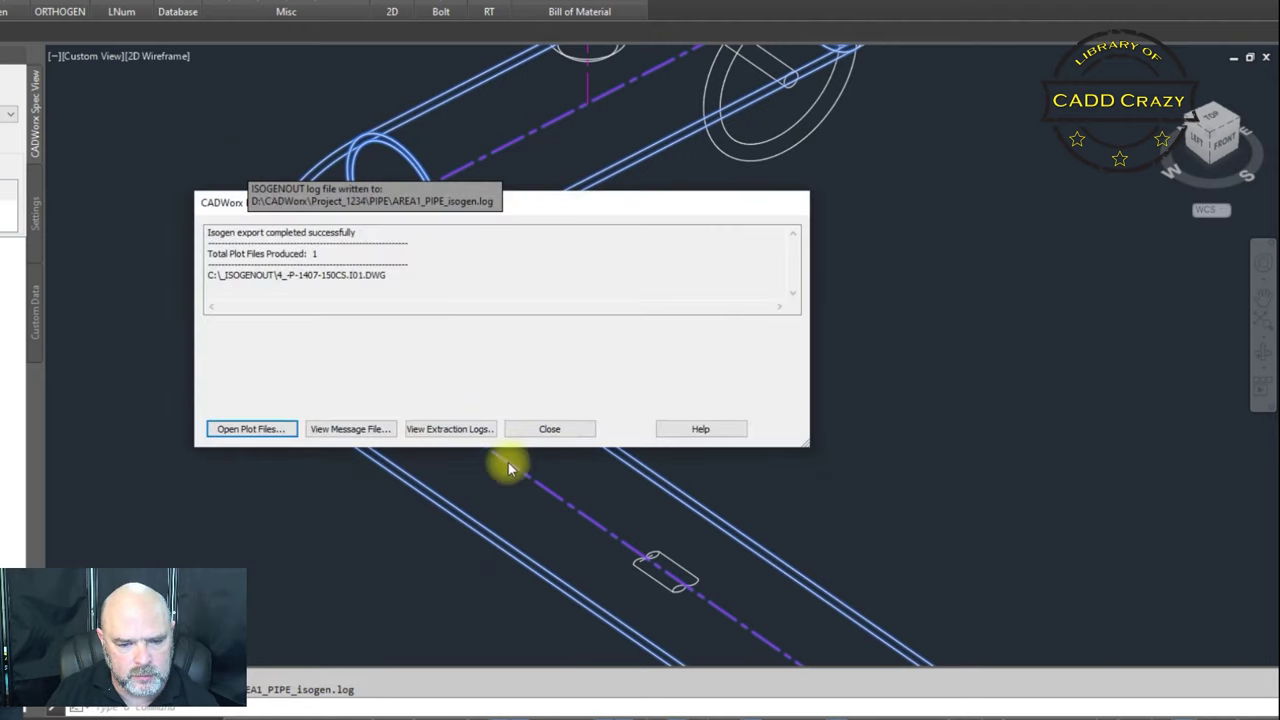
click(549, 429)
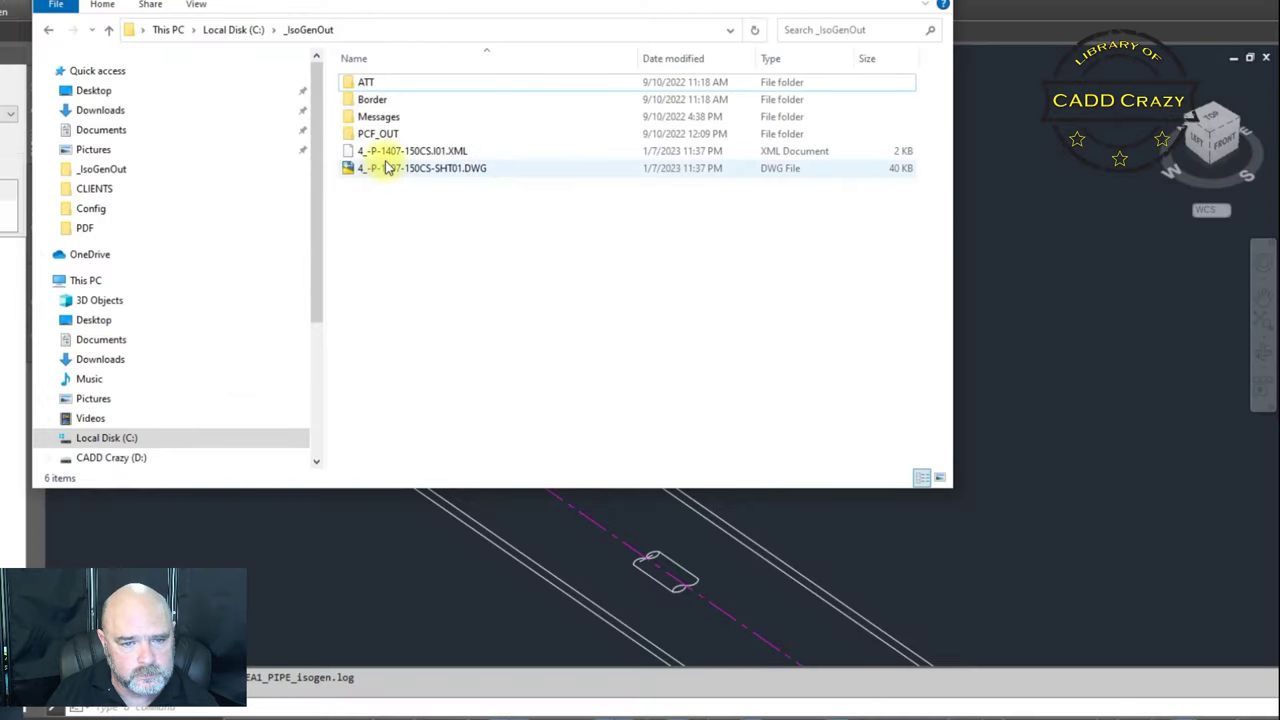
- Open the regenerated 4_-P-1407-150CS-SHT01.DWG and examine the weld symbol and its callout beside the elbow
click(388, 172)
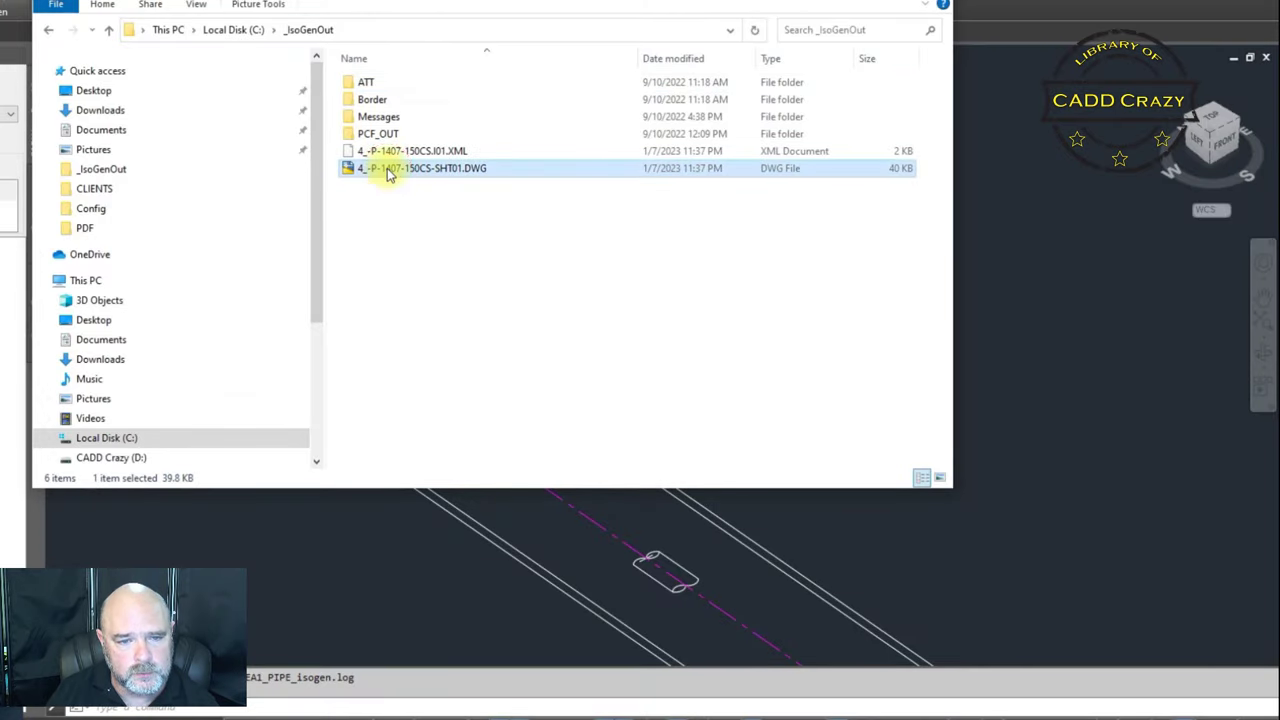
key(Return)
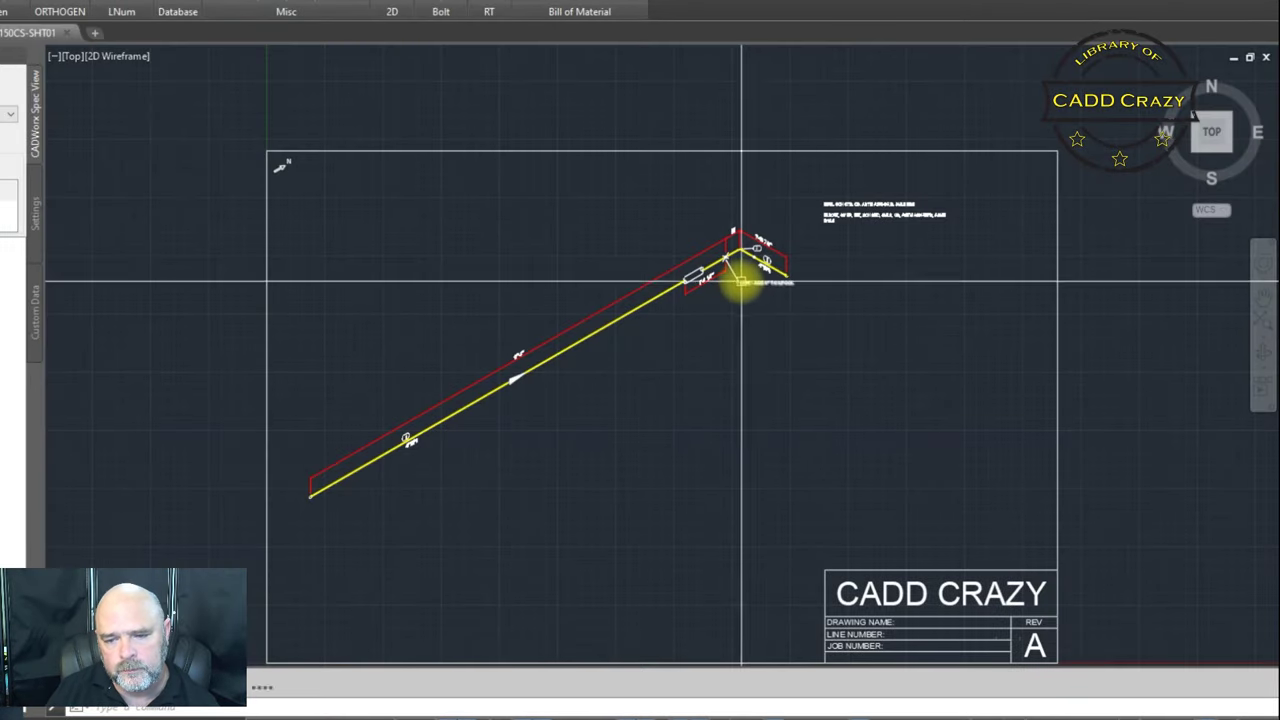
scroll(740, 268, up, 6)
middle_drag(737, 266, 605, 254)
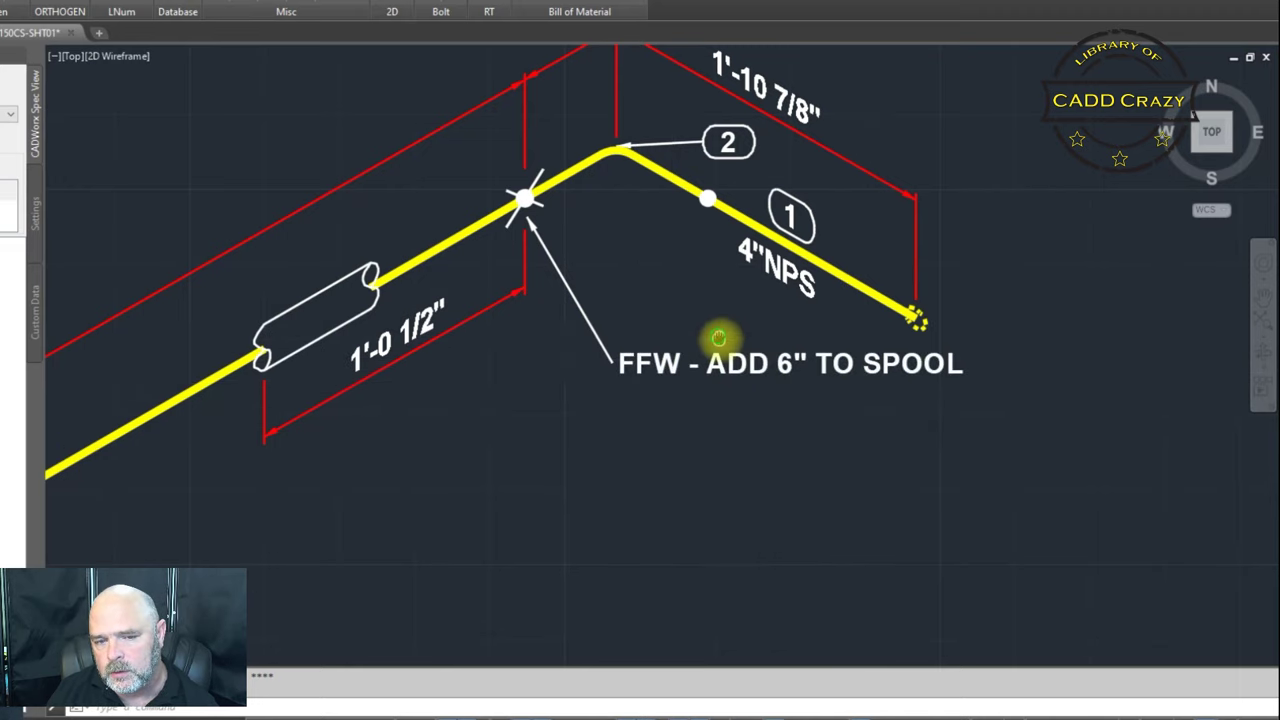
middle_drag(720, 337, 857, 429)
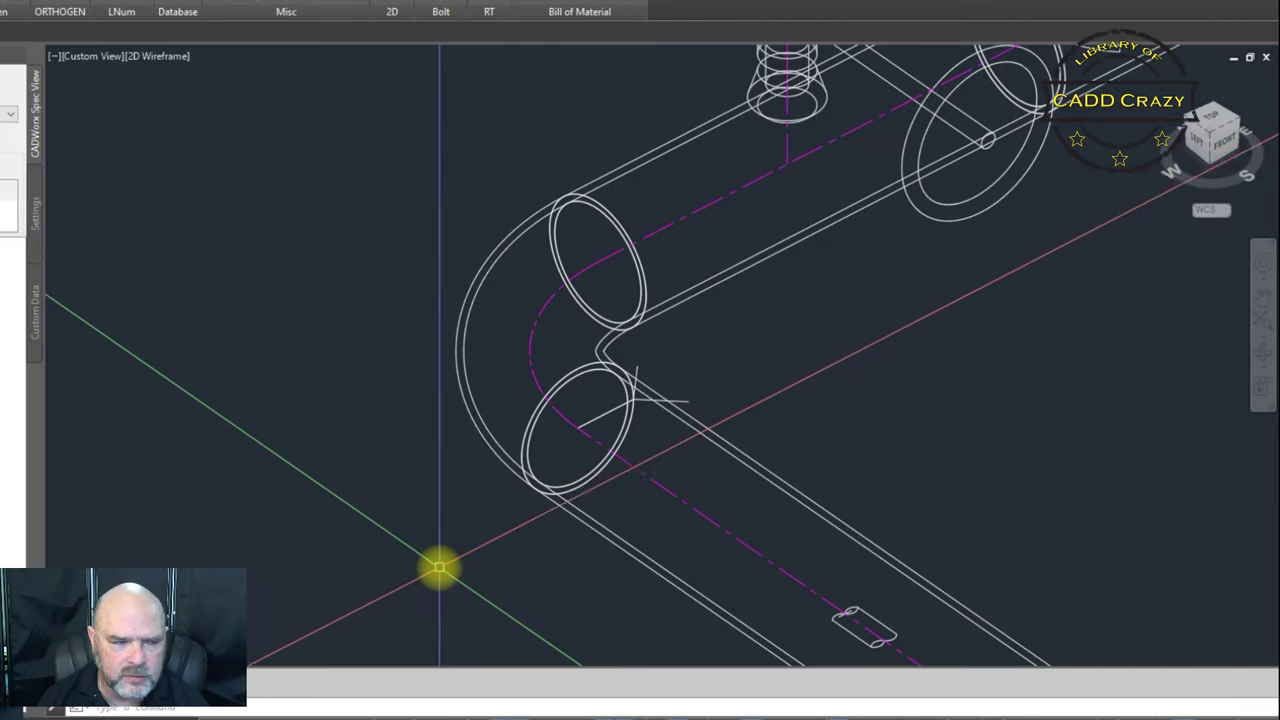
- Open the Isogen data of the weld at the elbow's lower end and set its message type to Pointed
double_click(609, 411)
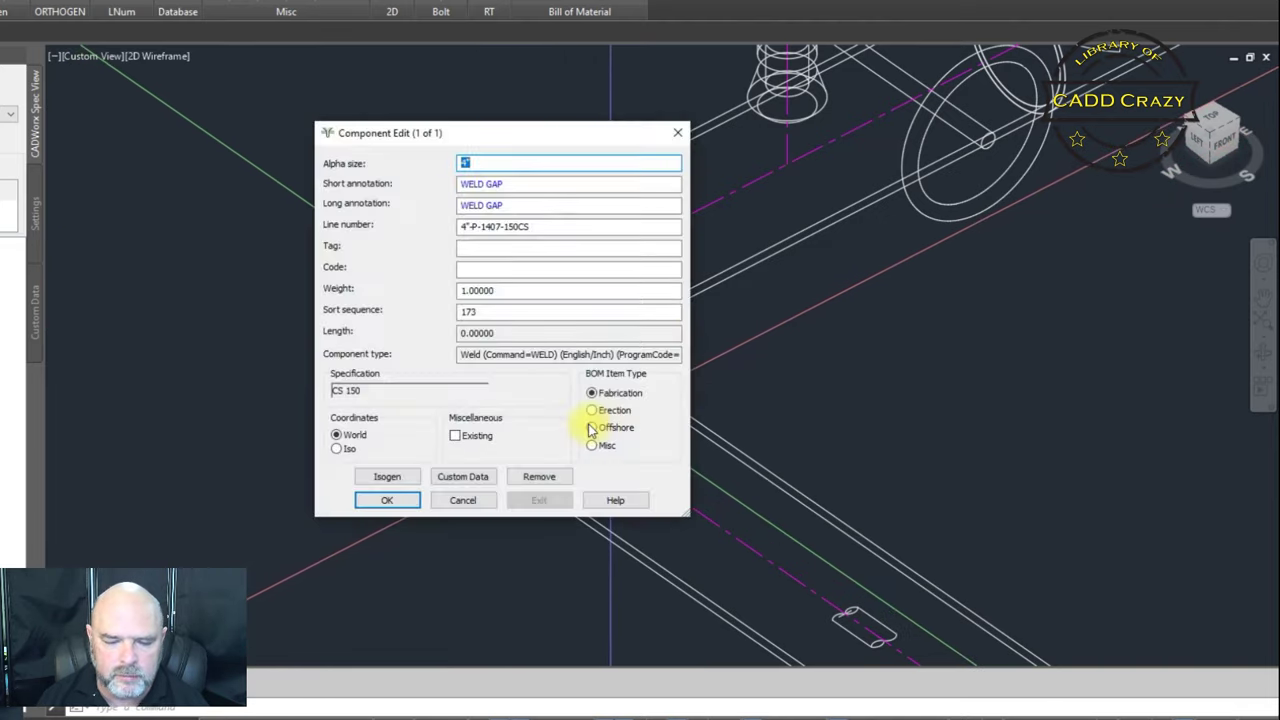
click(396, 479)
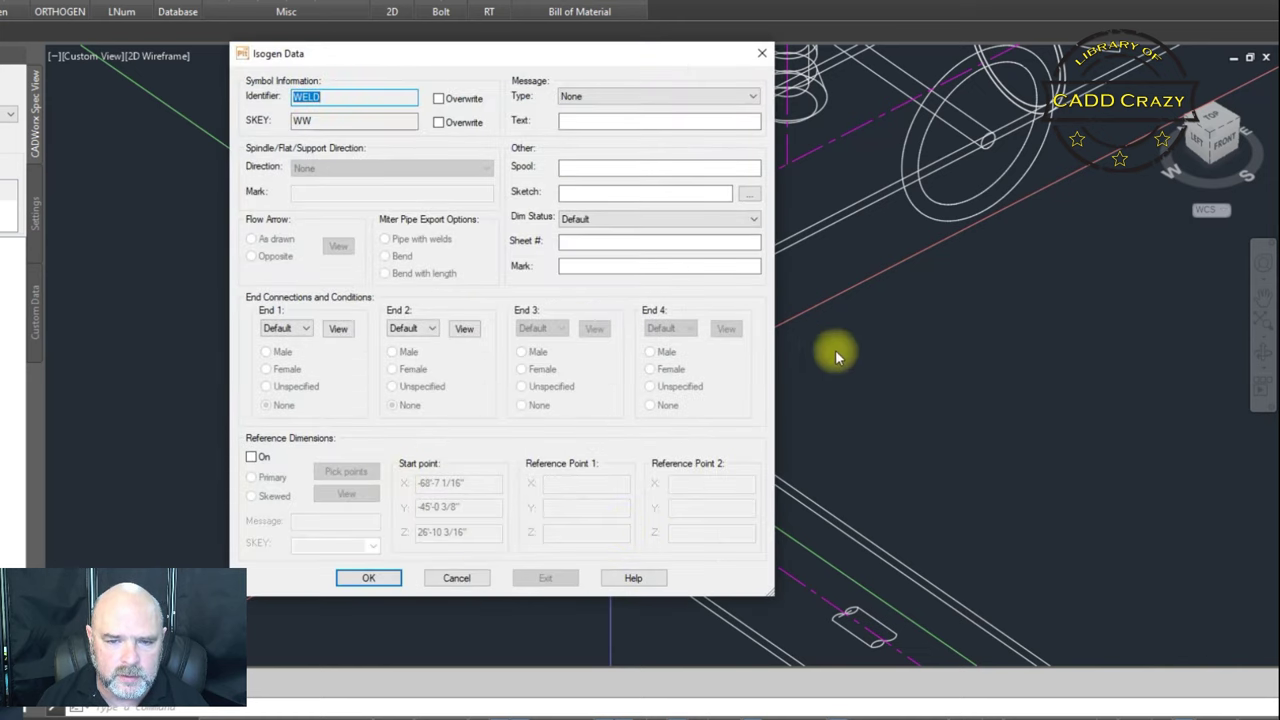
click(697, 97)
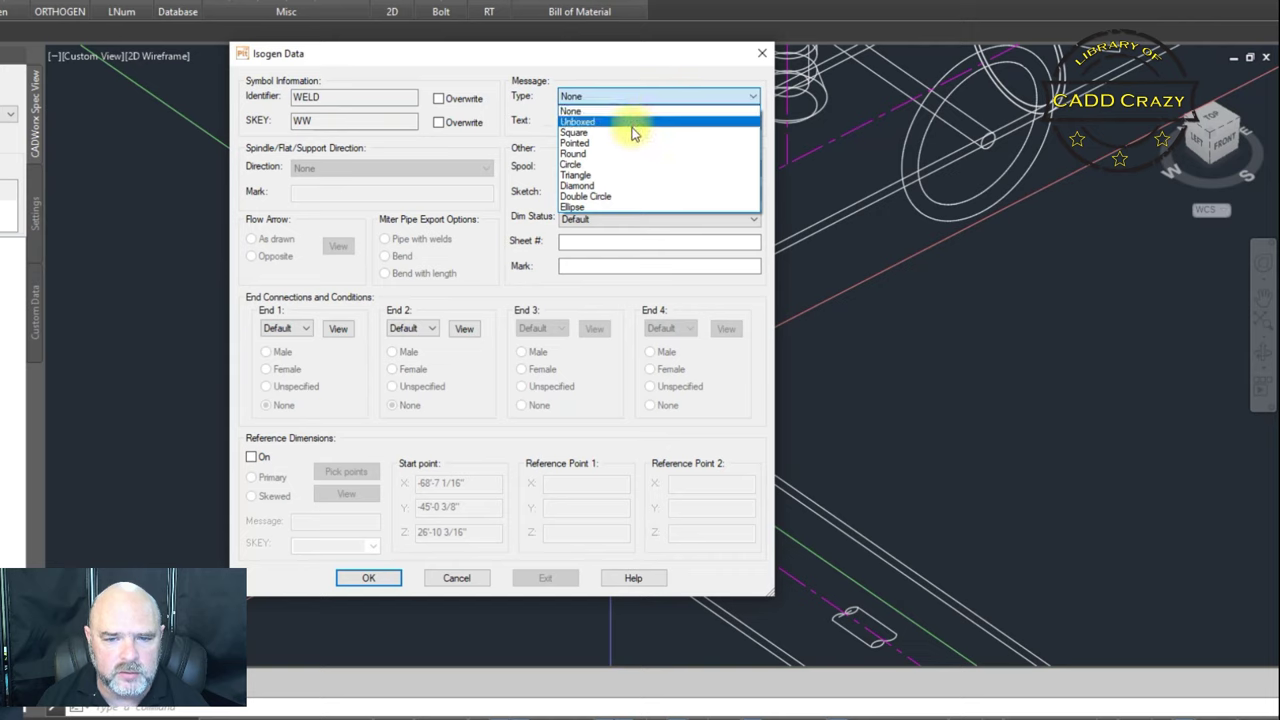
click(606, 143)
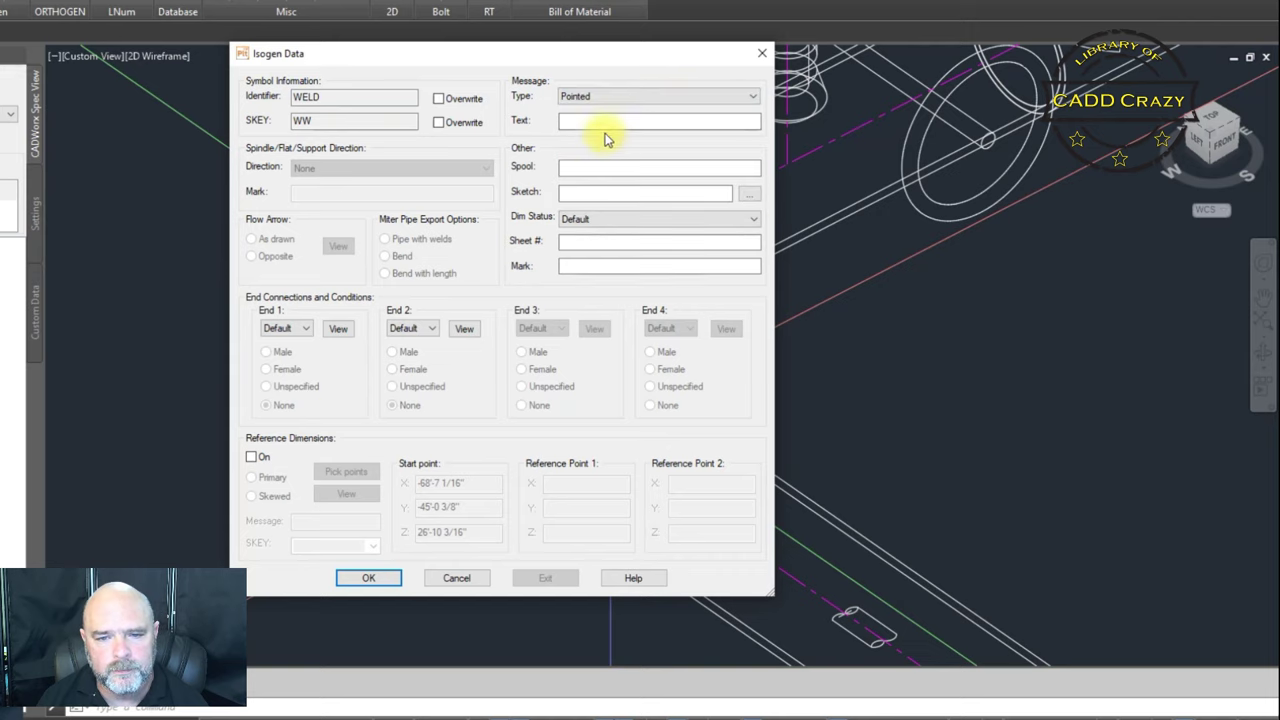
- Set the weld's Isogen message text to TP$01 and apply the component edits
click(606, 118)
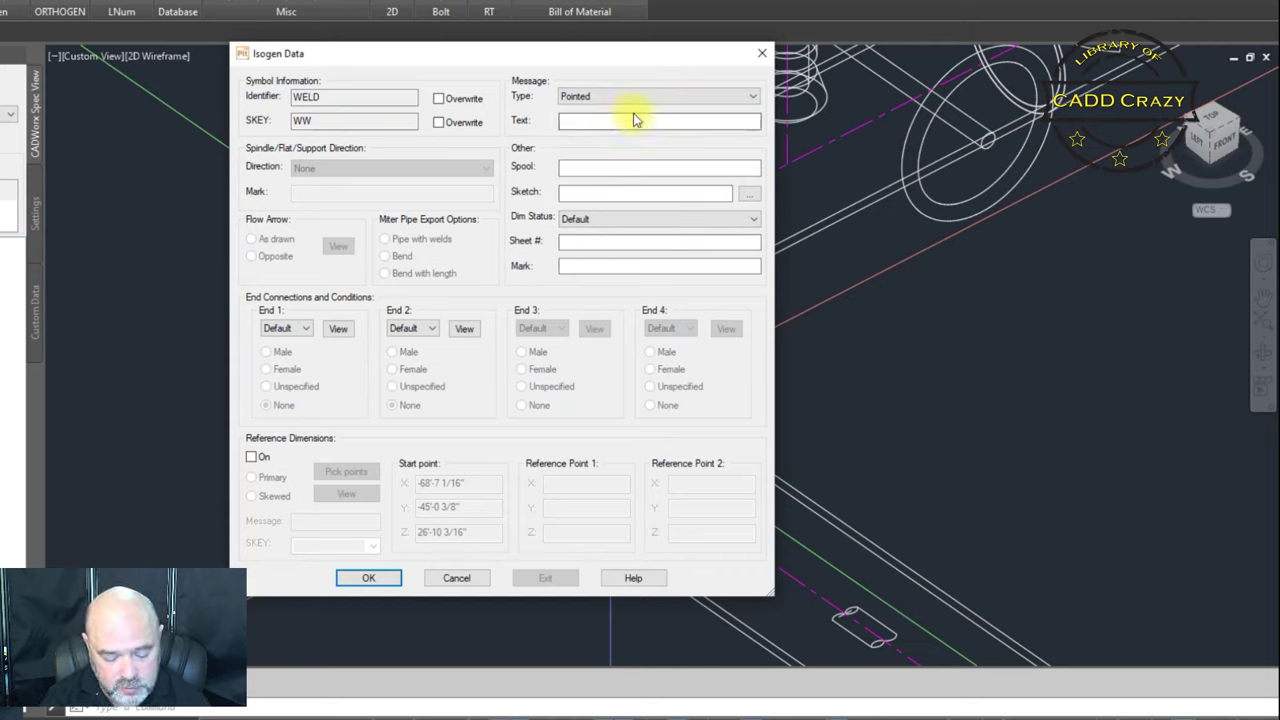
text(tp)
key(BackSpace)
key(BackSpace)
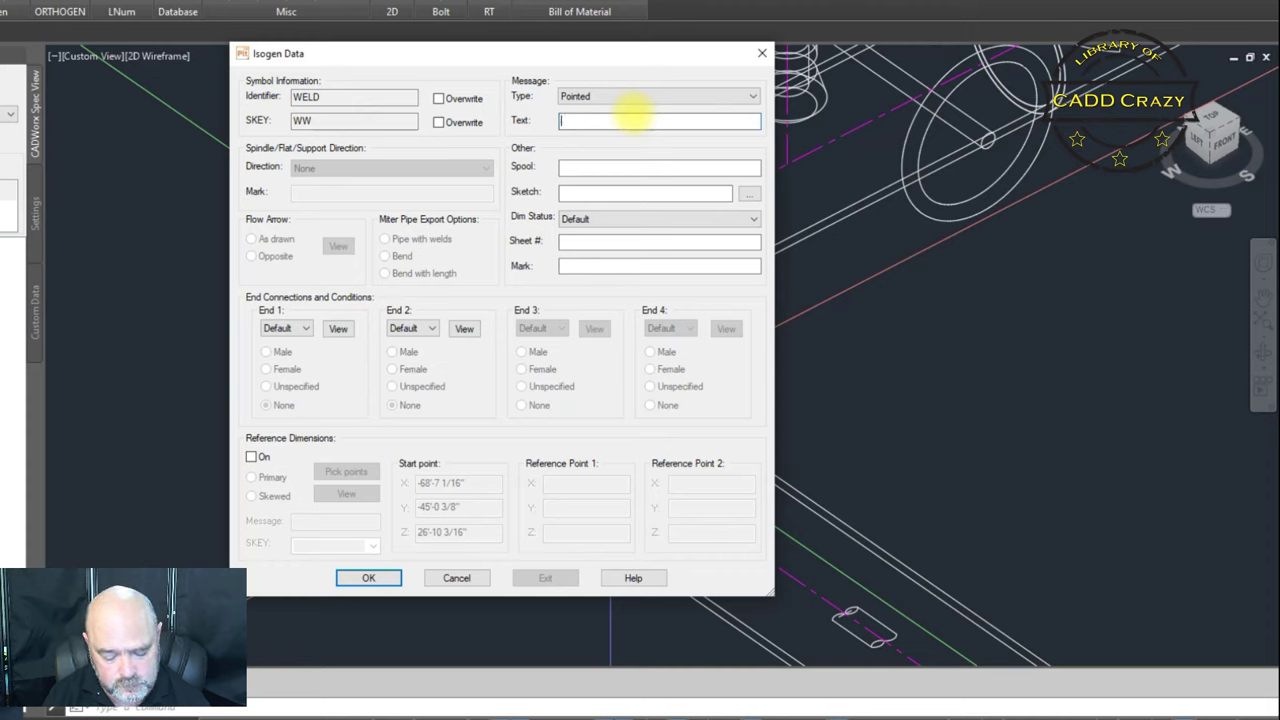
text(TP)
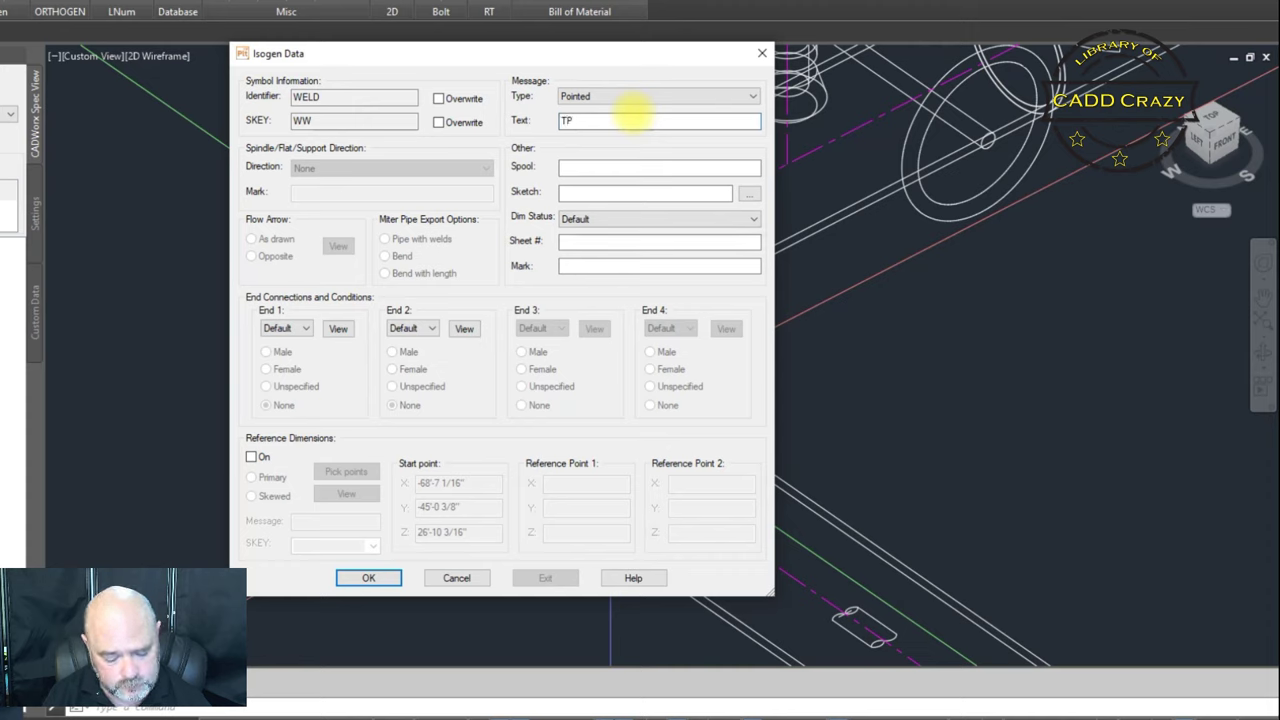
text(S)
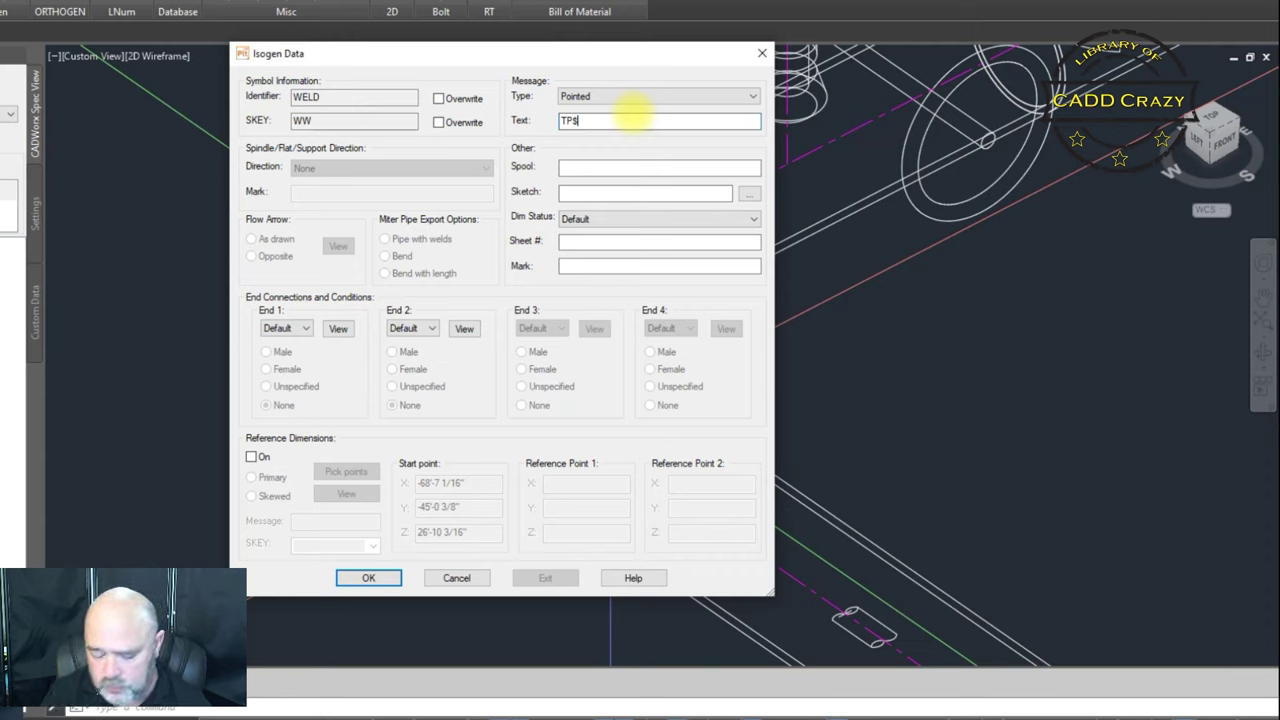
text(01)
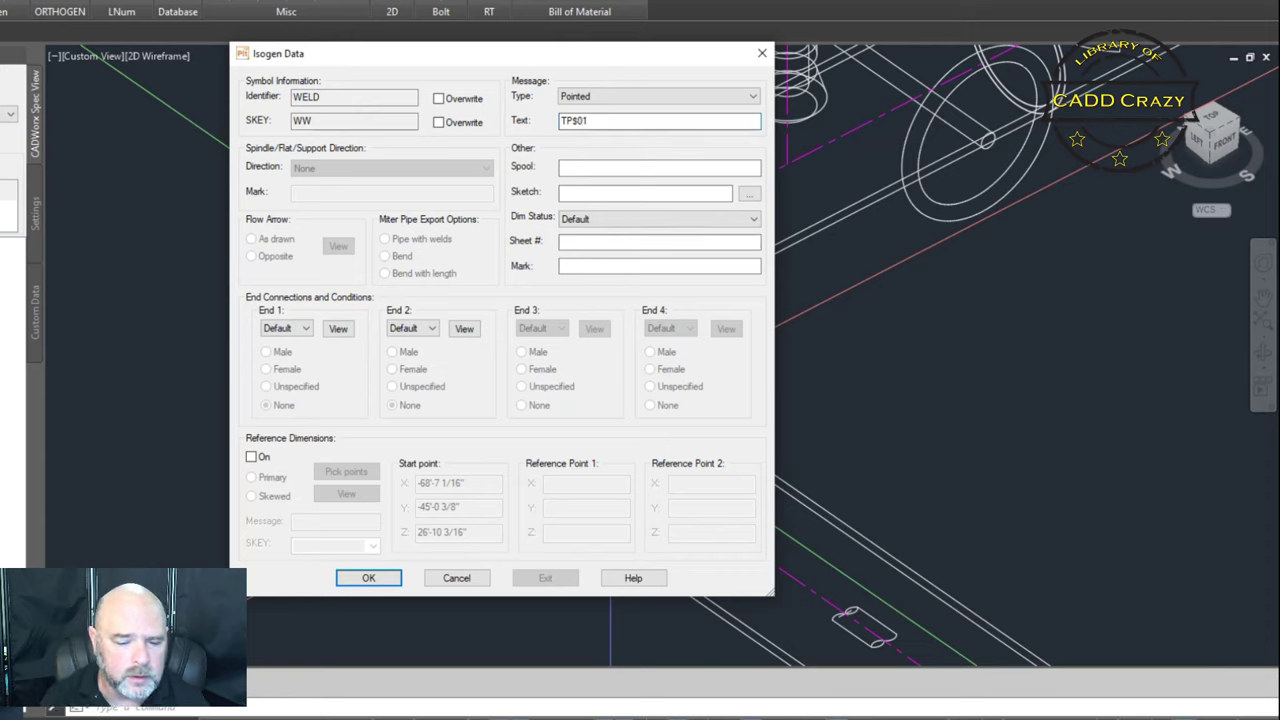
click(366, 578)
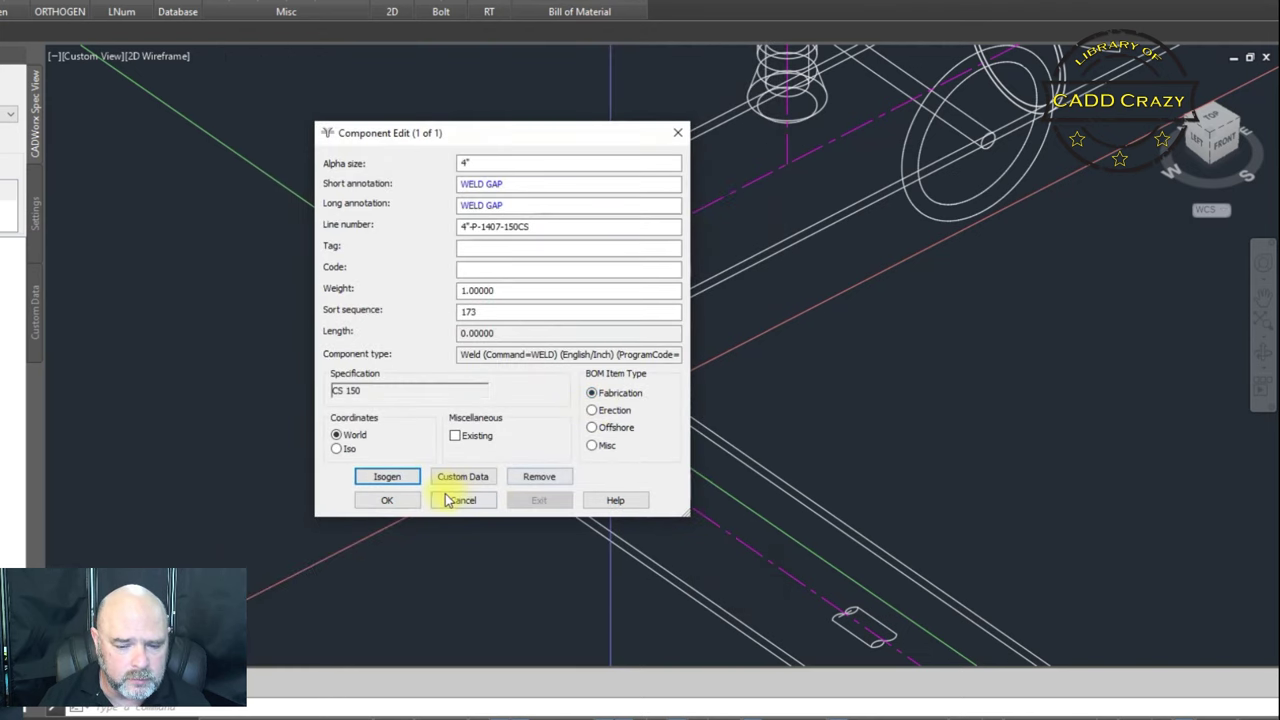
click(386, 501)
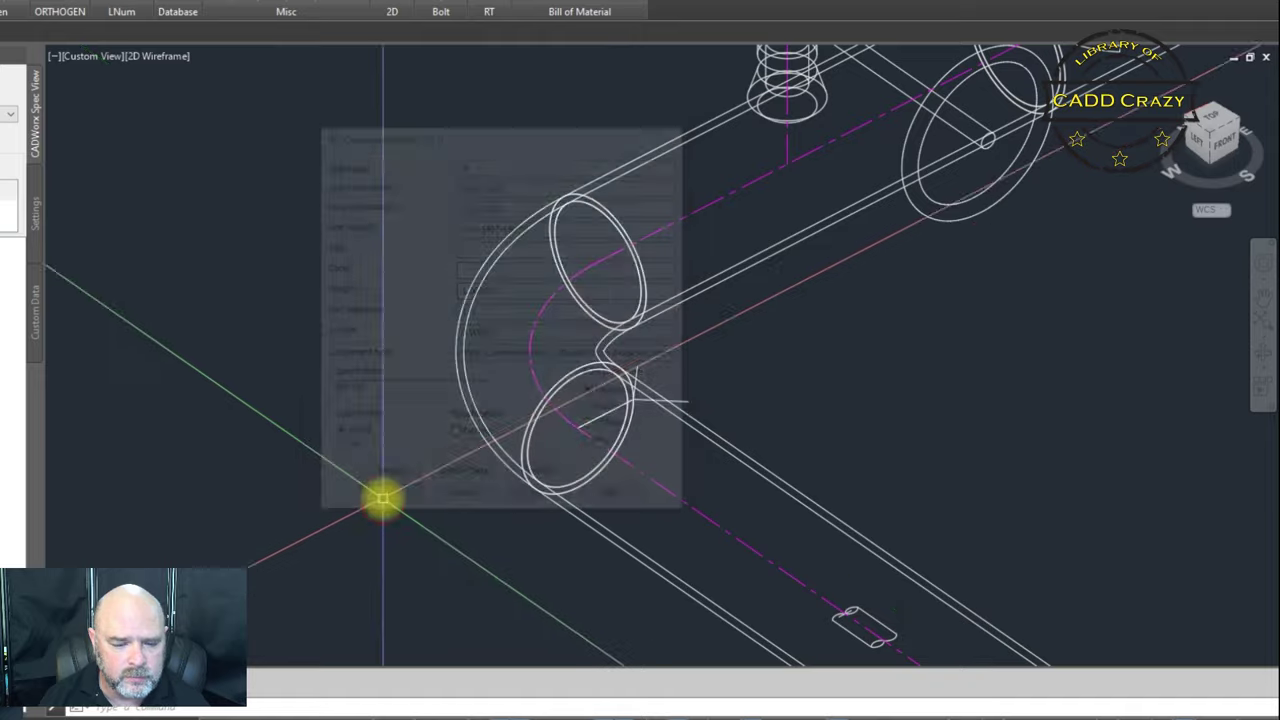
- Generate the isometric with the tie-point message from the elbow, adjoining pipes and welds, and close the Isogen results
scroll(507, 378, down, 3)
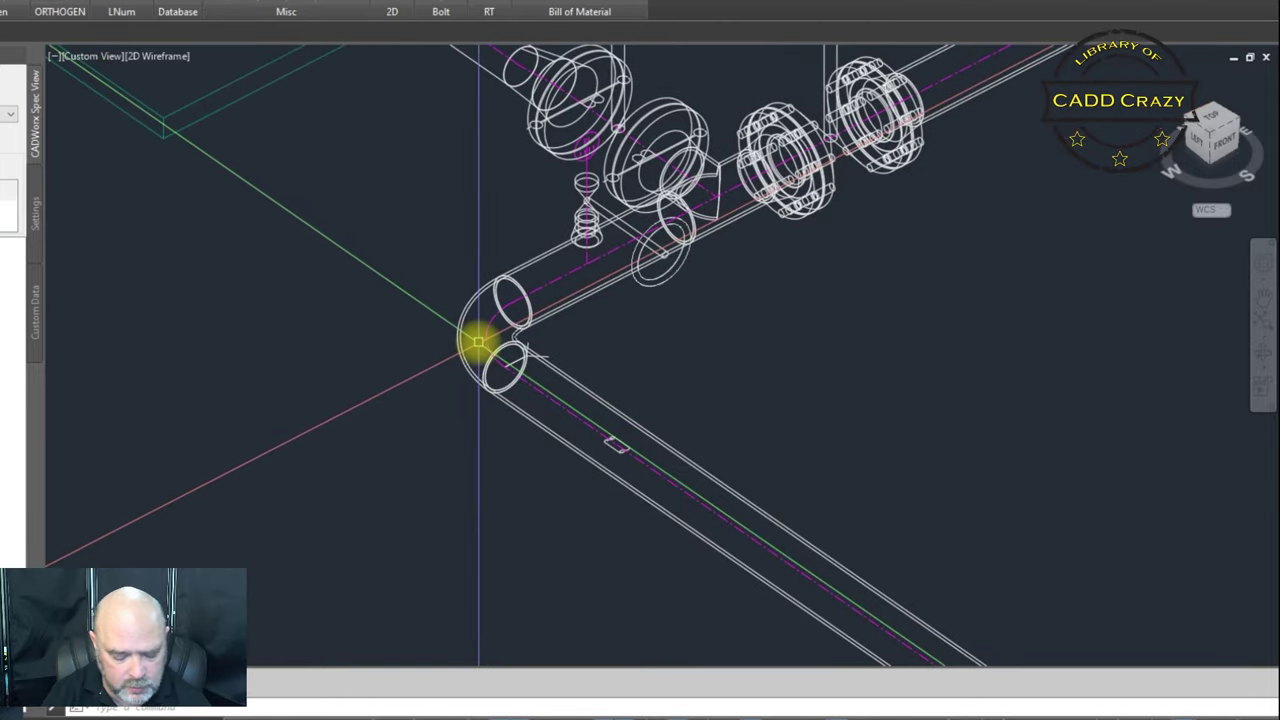
text(ISOGEN)
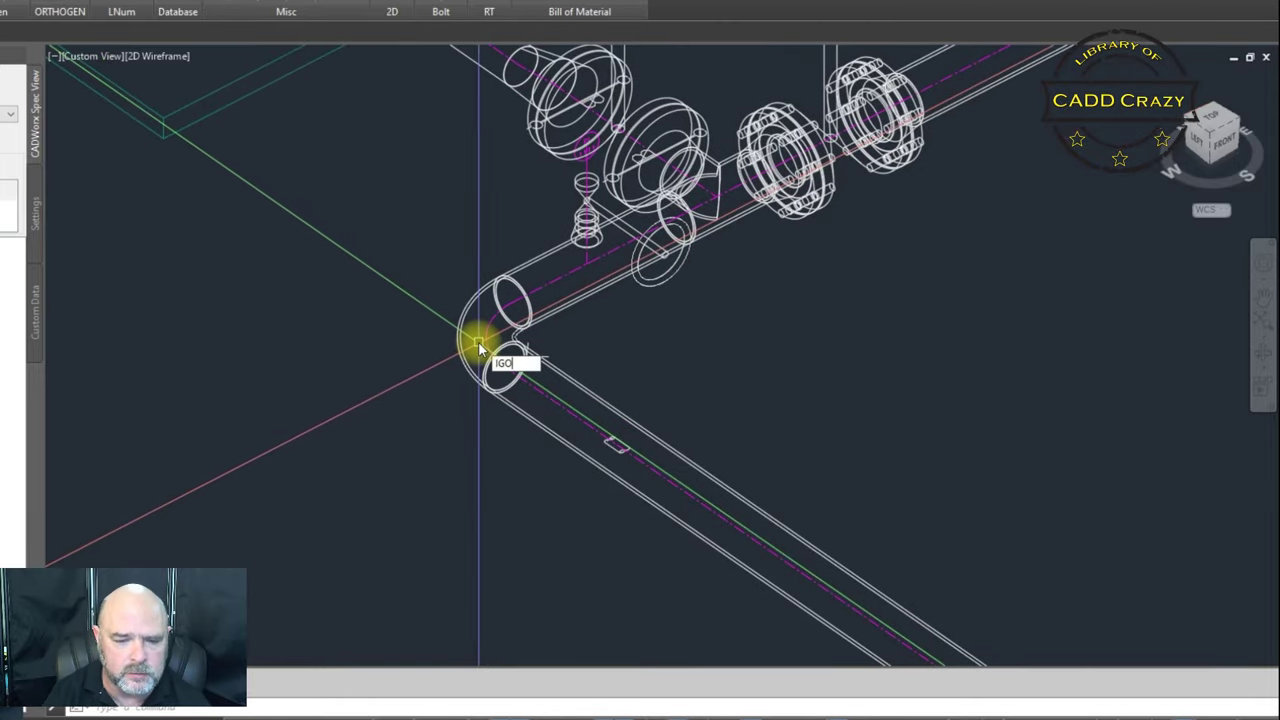
key(Return)
key(Return)
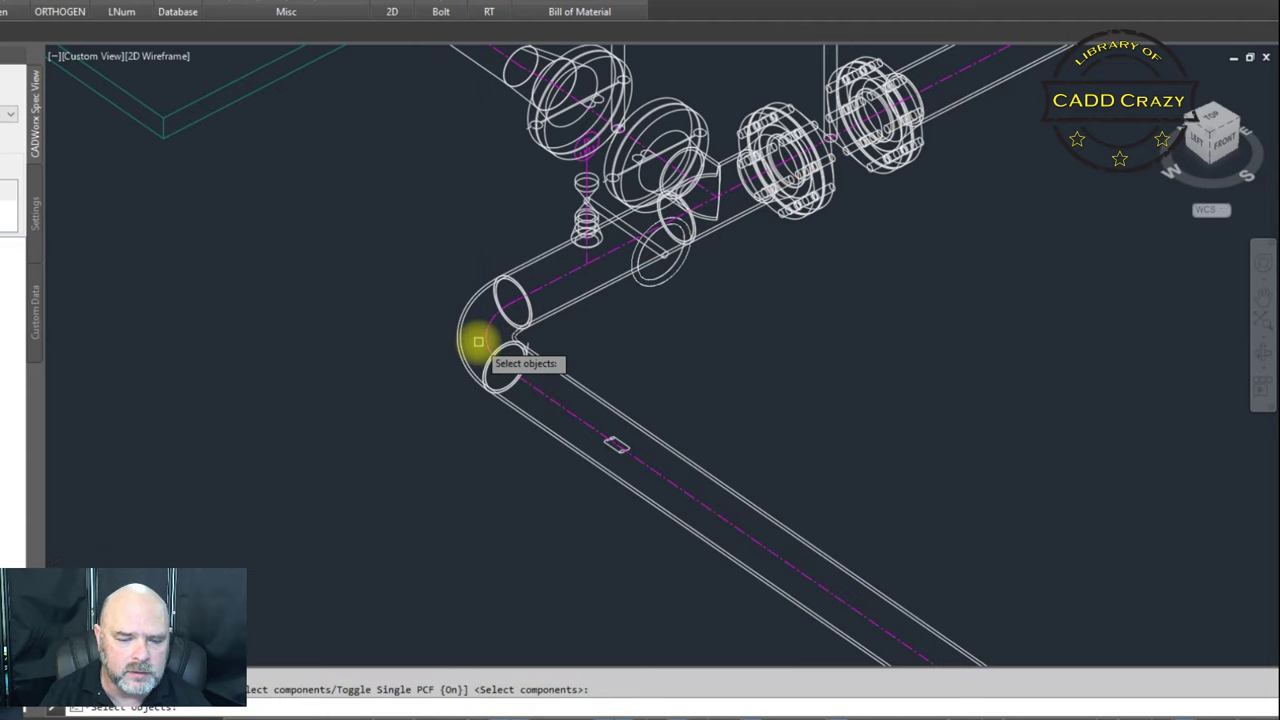
click(535, 245)
click(440, 437)
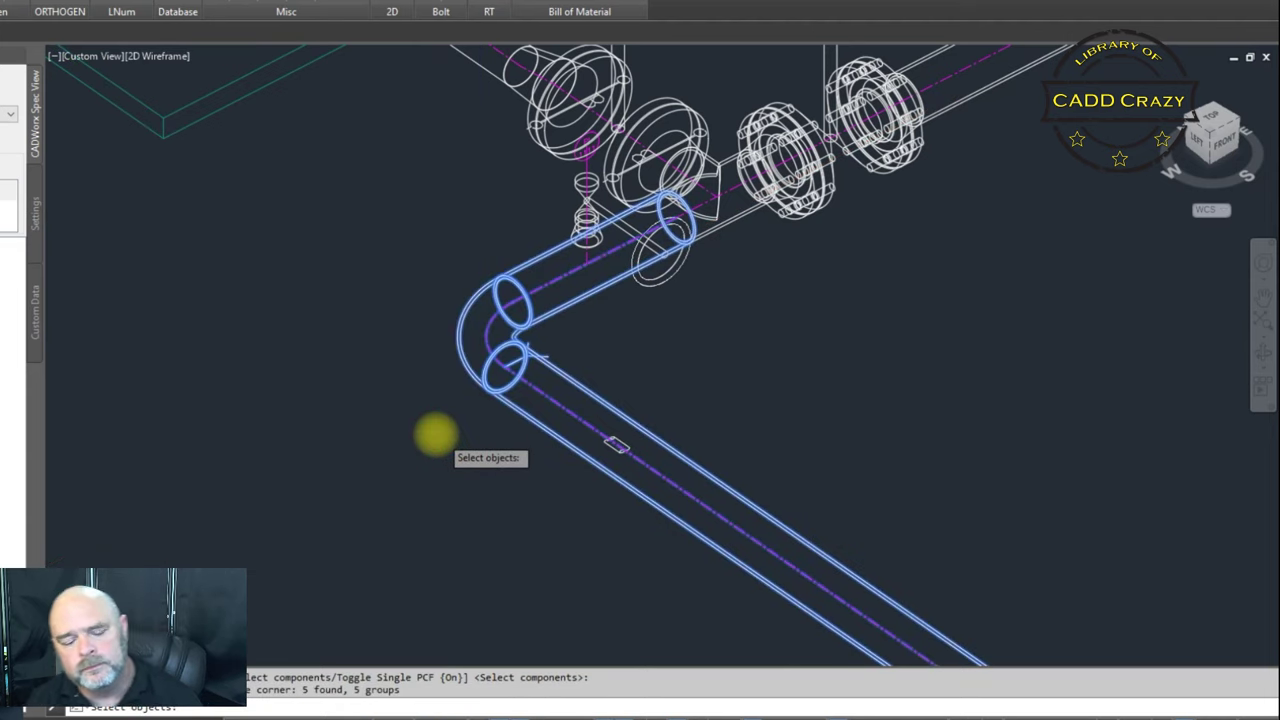
key(Return)
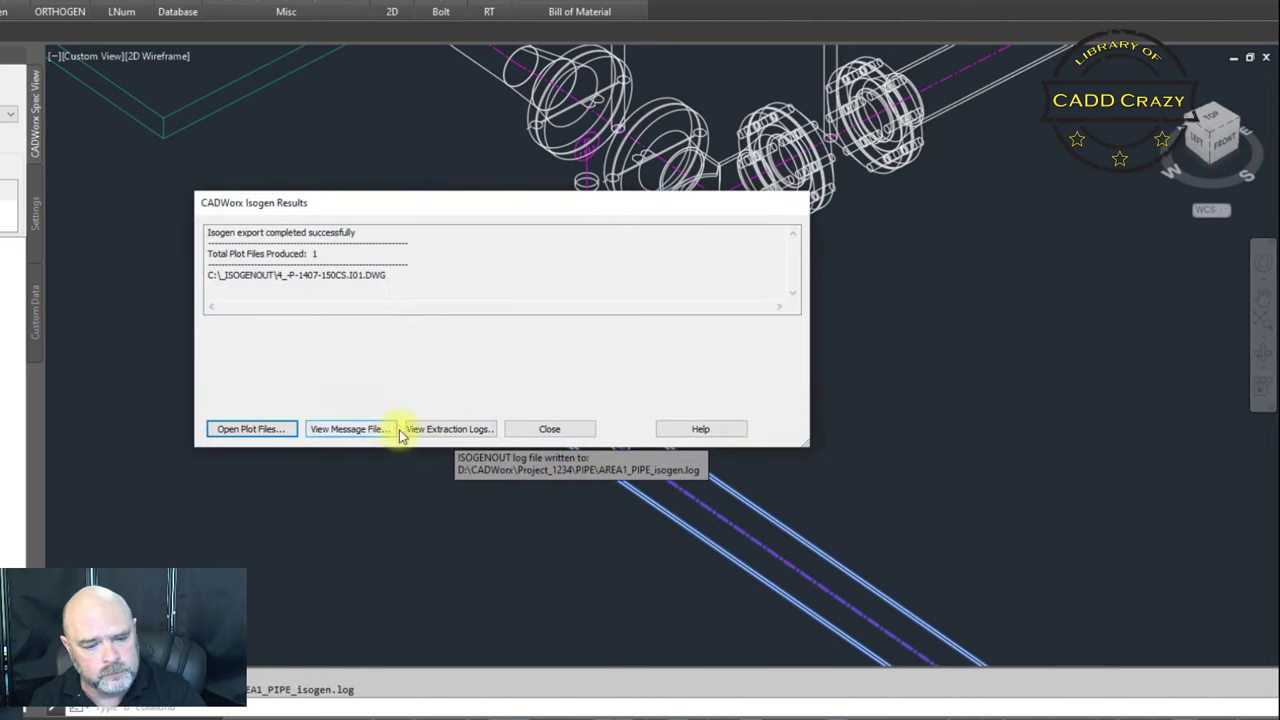
click(525, 428)
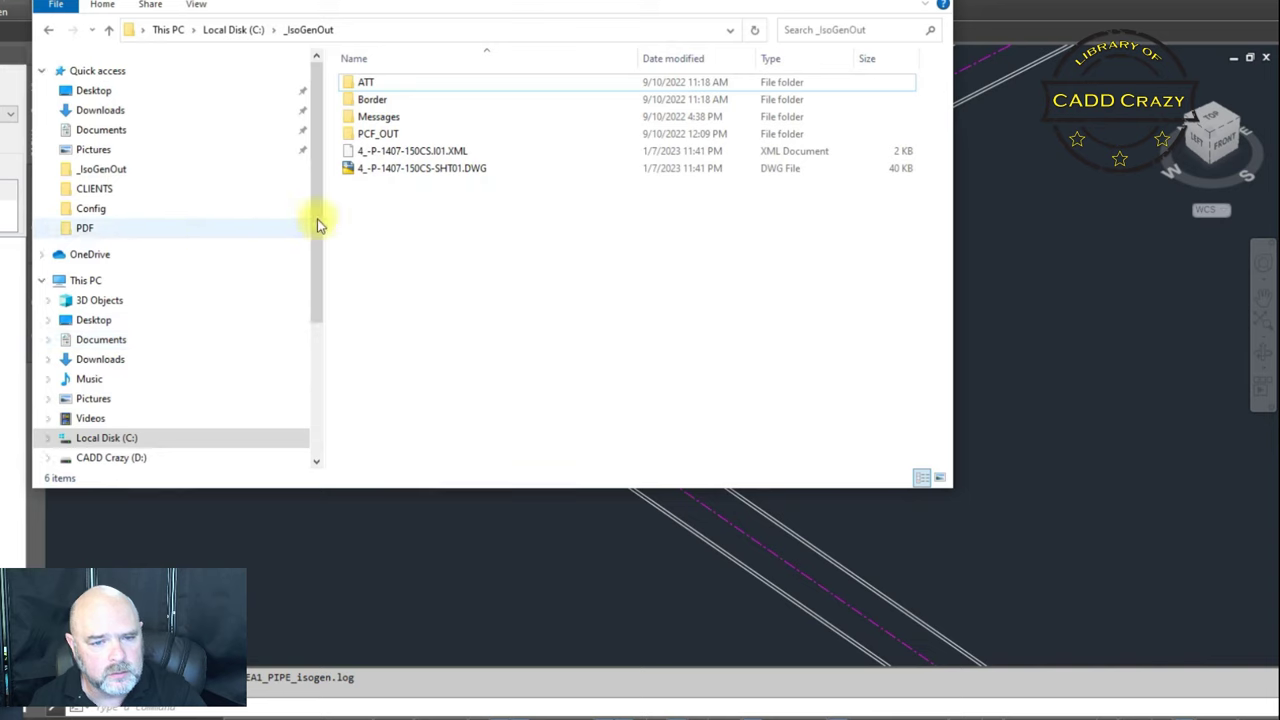
- Open the newly generated 4_-P-1407-150CS-SHT01.DWG and examine the message callout at the weld beside the elbow
click(418, 172)
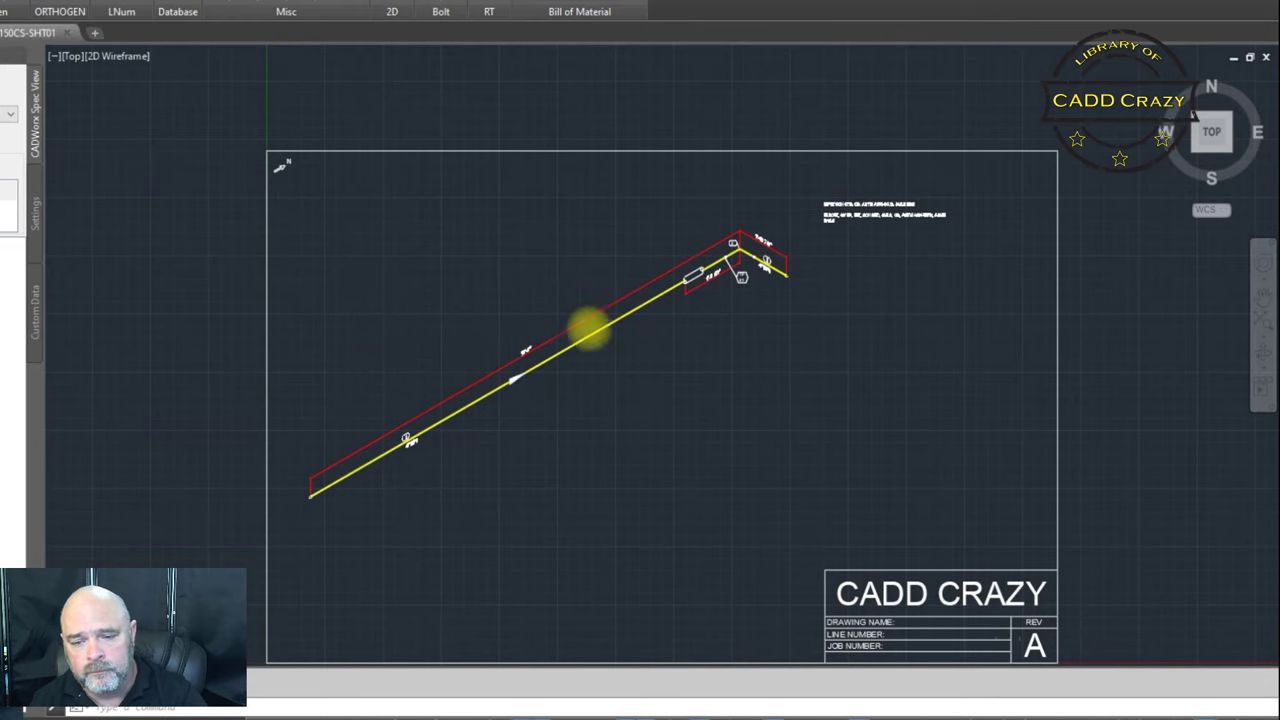
scroll(715, 272, up, 6)
middle_drag(728, 263, 614, 329)
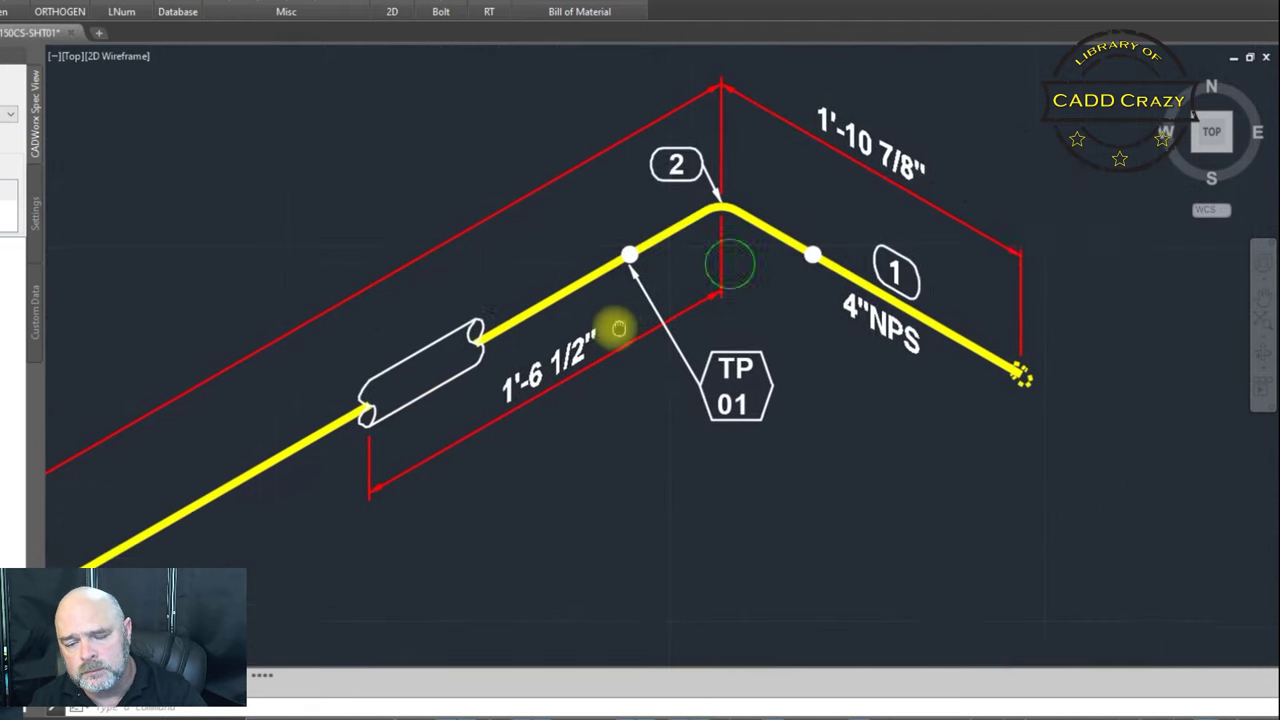